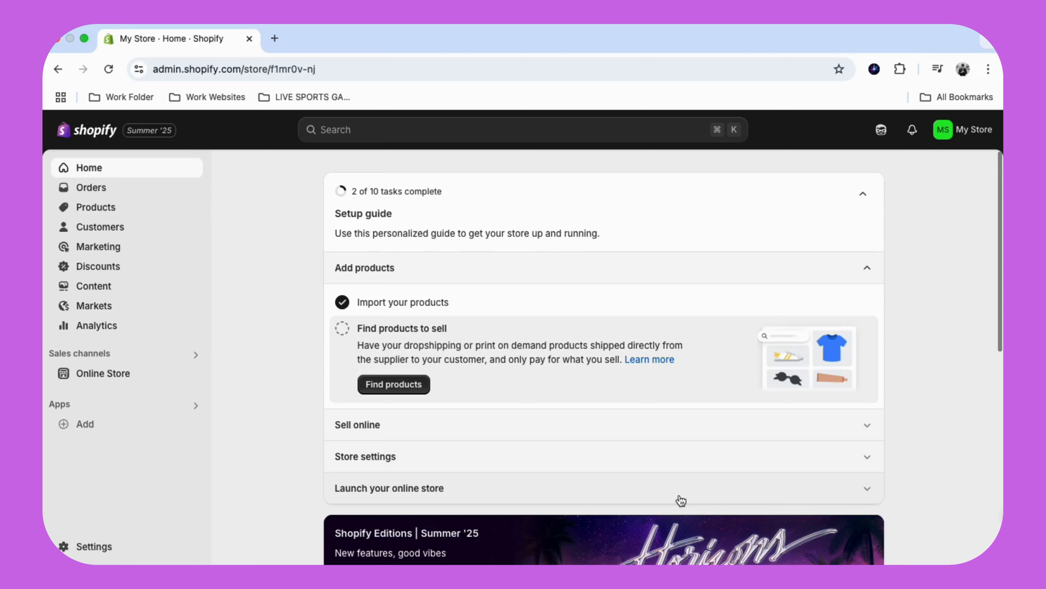
- Open the online store's themes page and look through the theme library, suggested designs and popular free themes
click(92, 382)
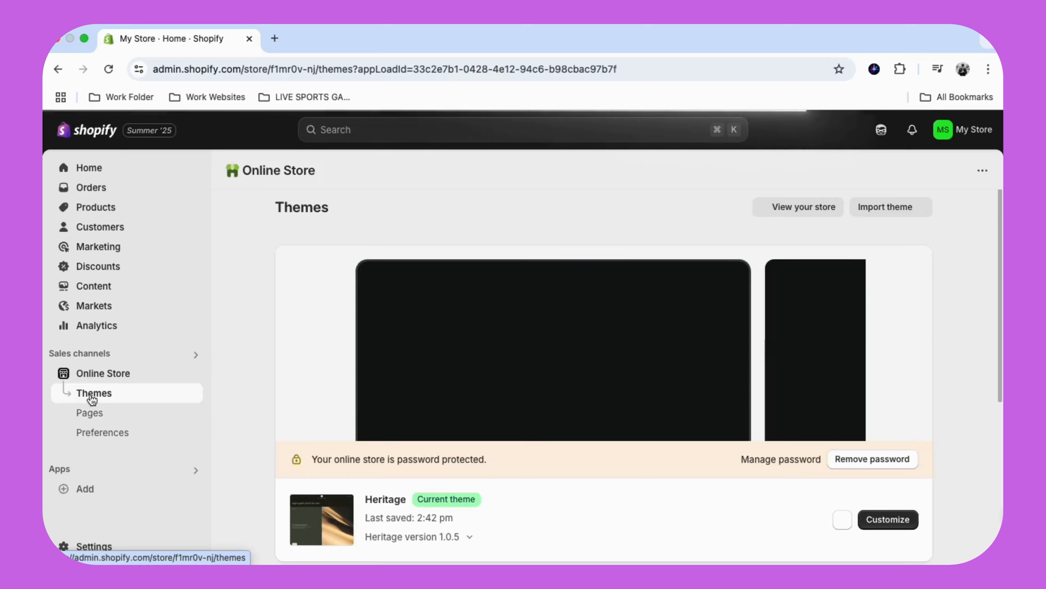
scroll(424, 365, down, 15)
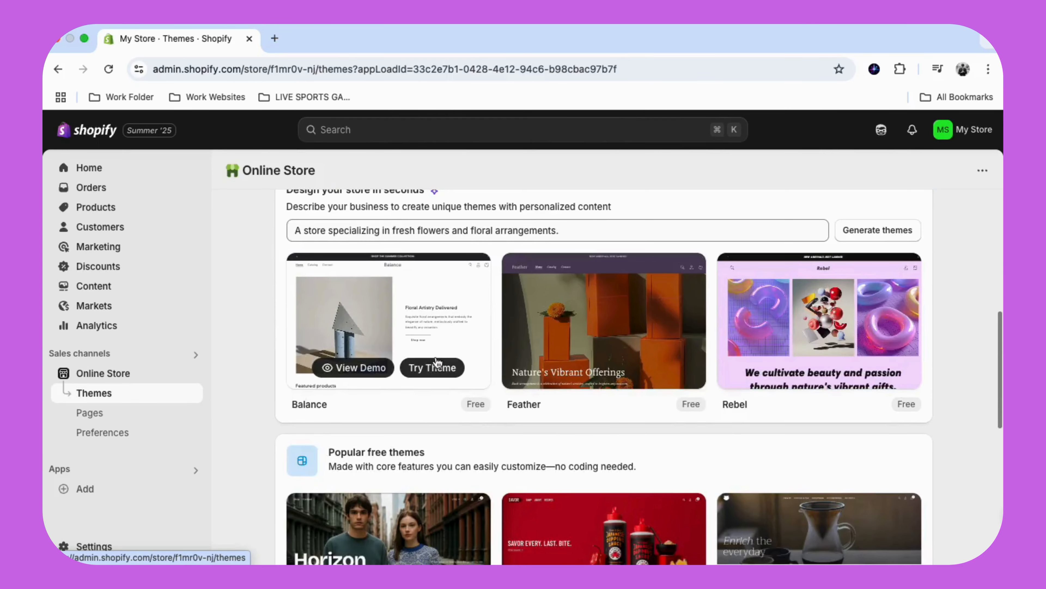
scroll(438, 362, down, 3)
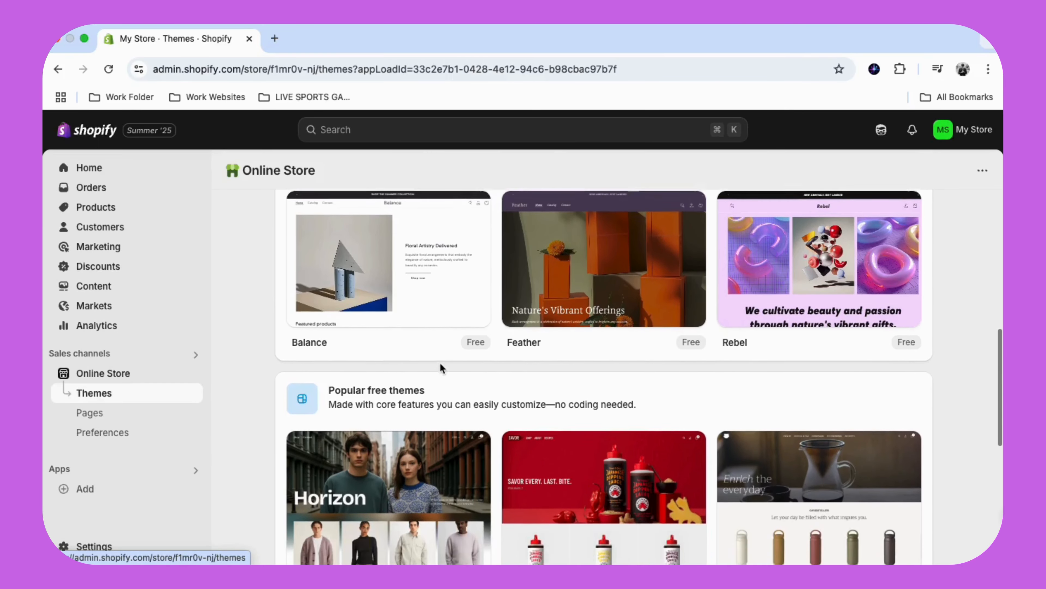
scroll(440, 363, down, 5)
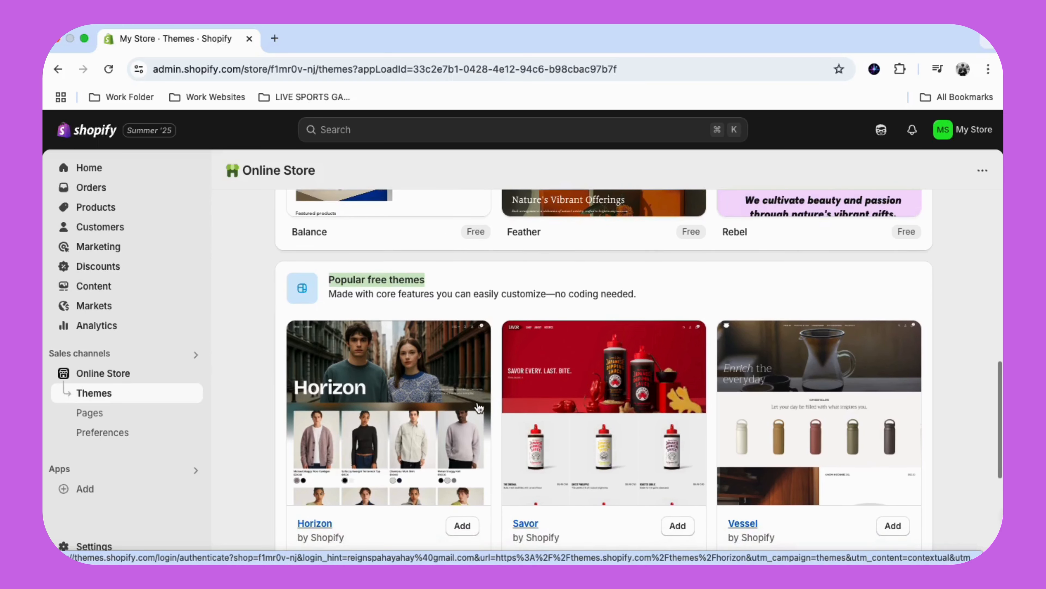
scroll(482, 406, up, 13)
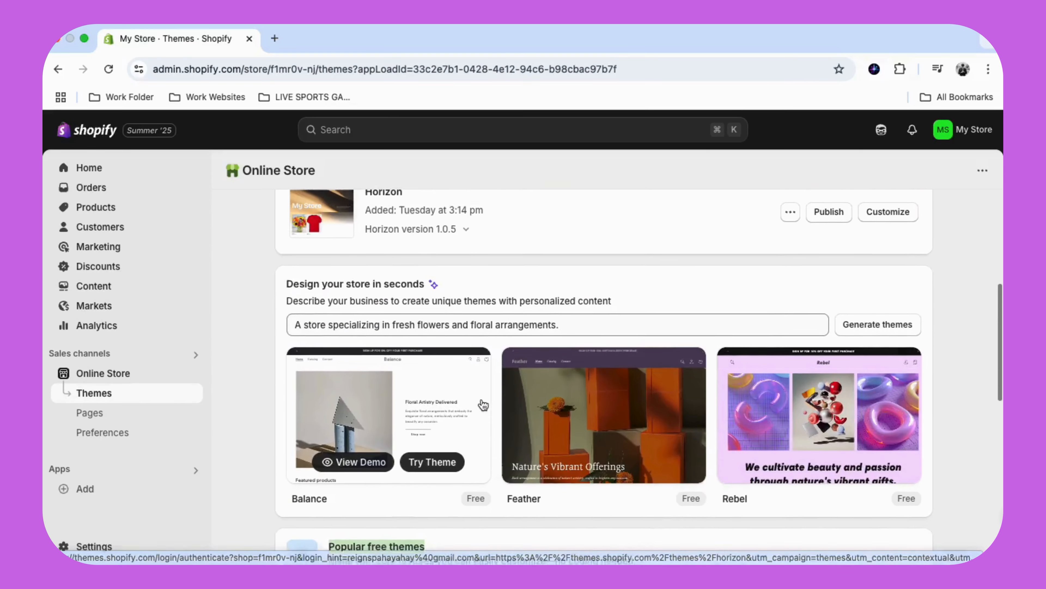
scroll(713, 423, down, 10)
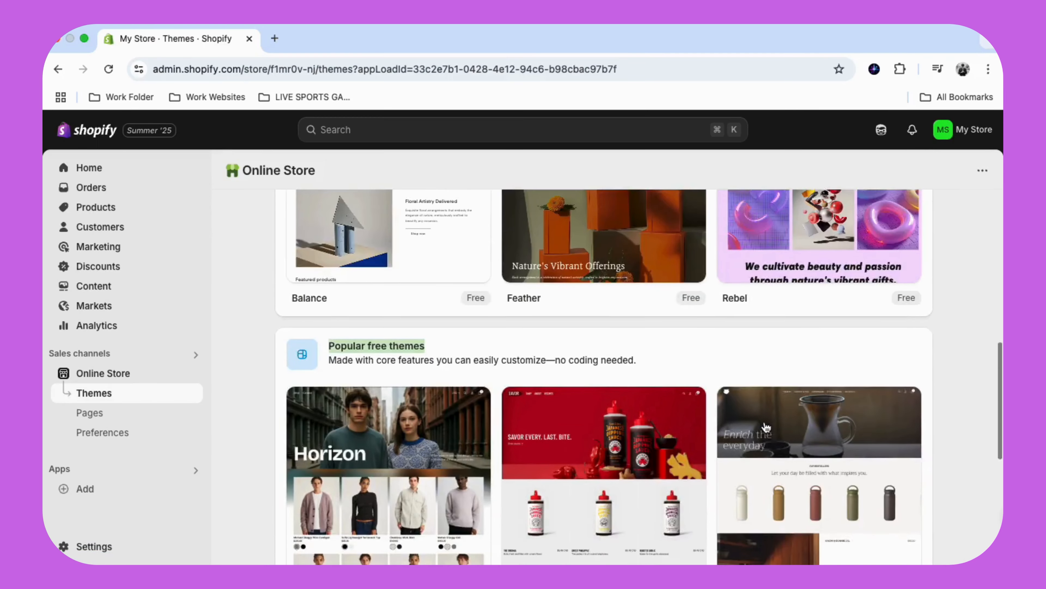
scroll(769, 420, down, 9)
scroll(767, 418, up, 20)
scroll(876, 452, down, 12)
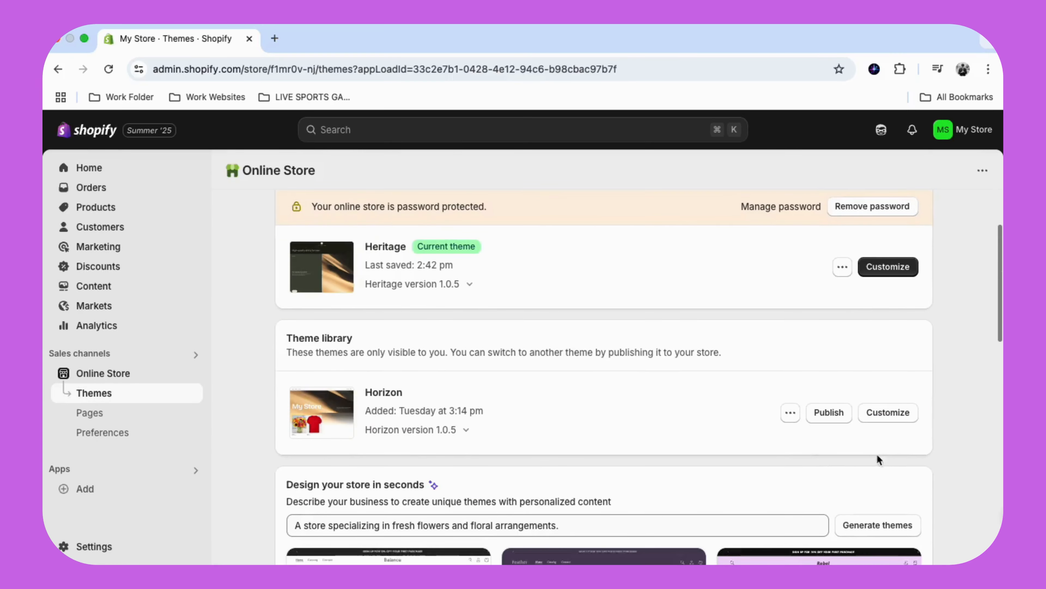
- Open the current Heritage theme for customization and preview the home page in mobile, fullscreen and desktop views
click(885, 276)
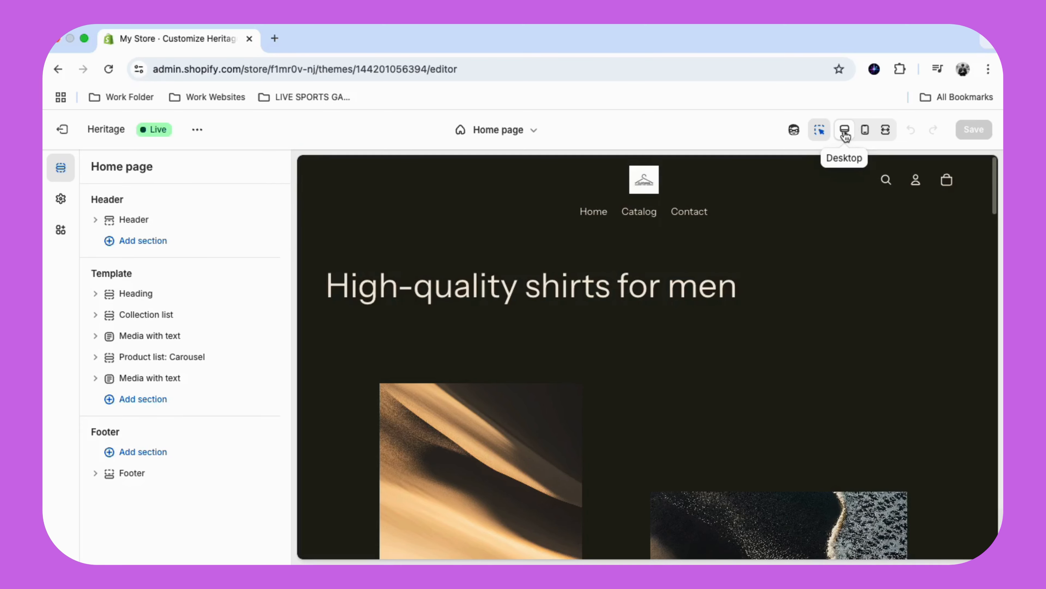
click(864, 131)
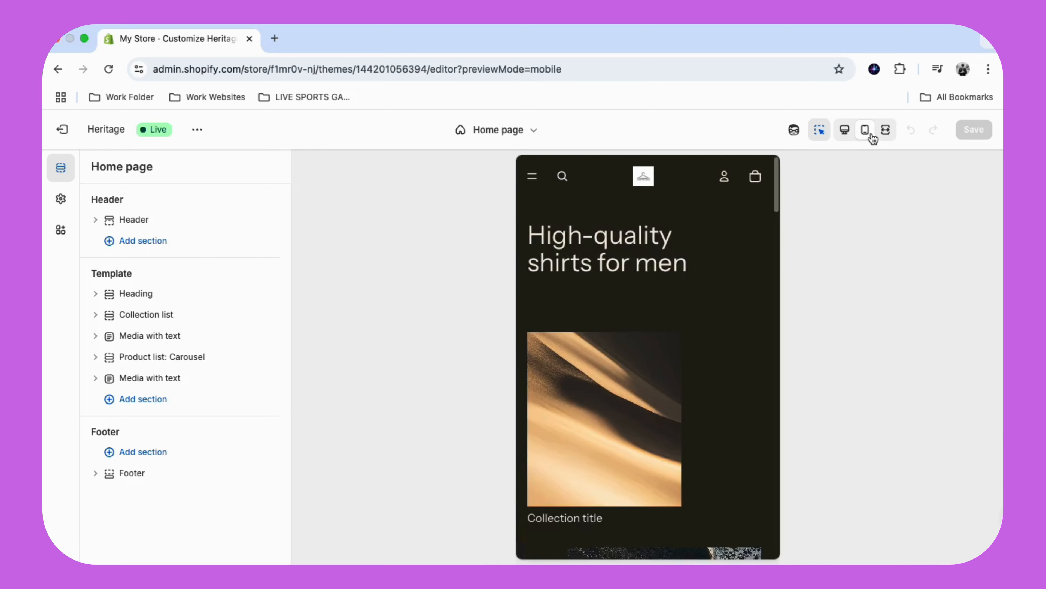
click(885, 130)
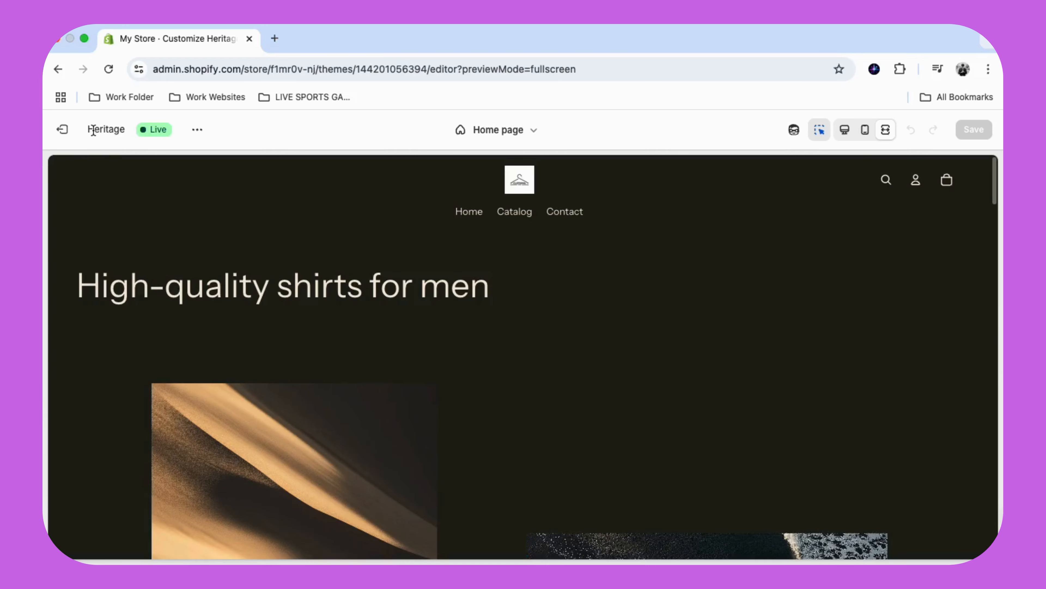
click(845, 130)
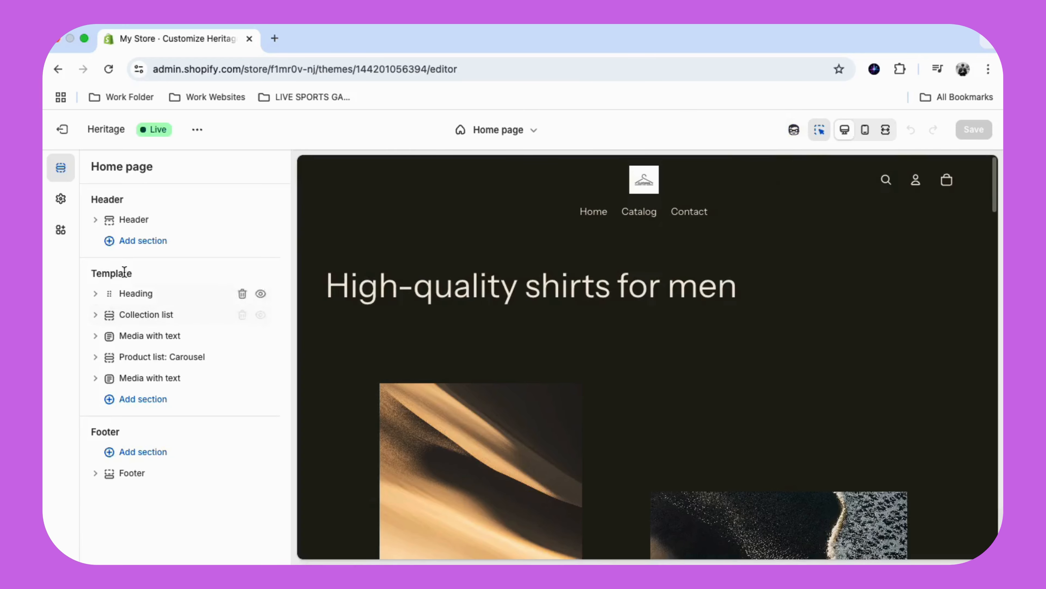
- Open the Header section's settings and set the header's appearance width to Full
mouse_move(136, 237)
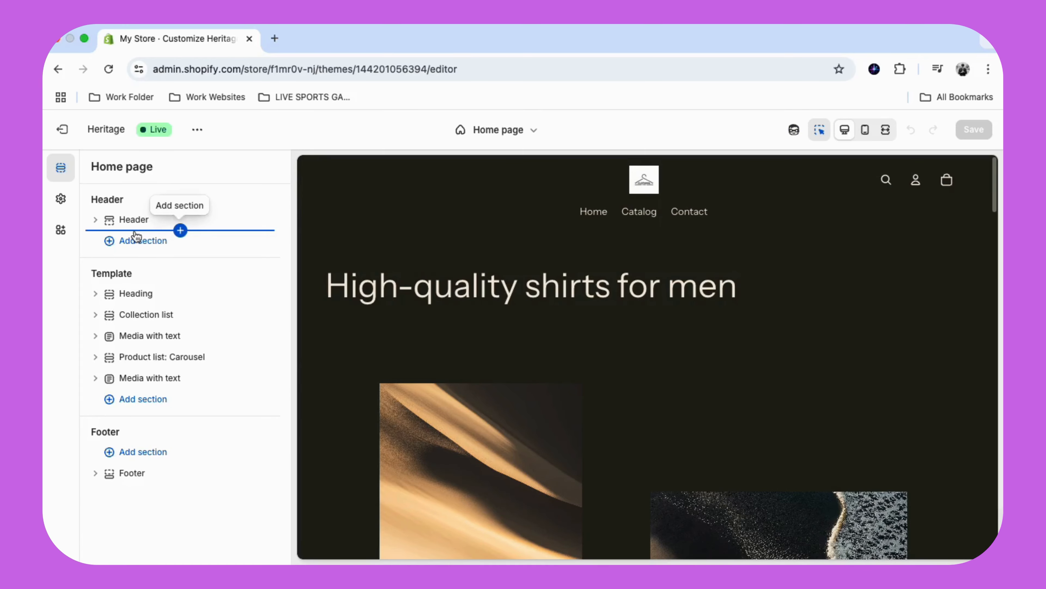
click(155, 220)
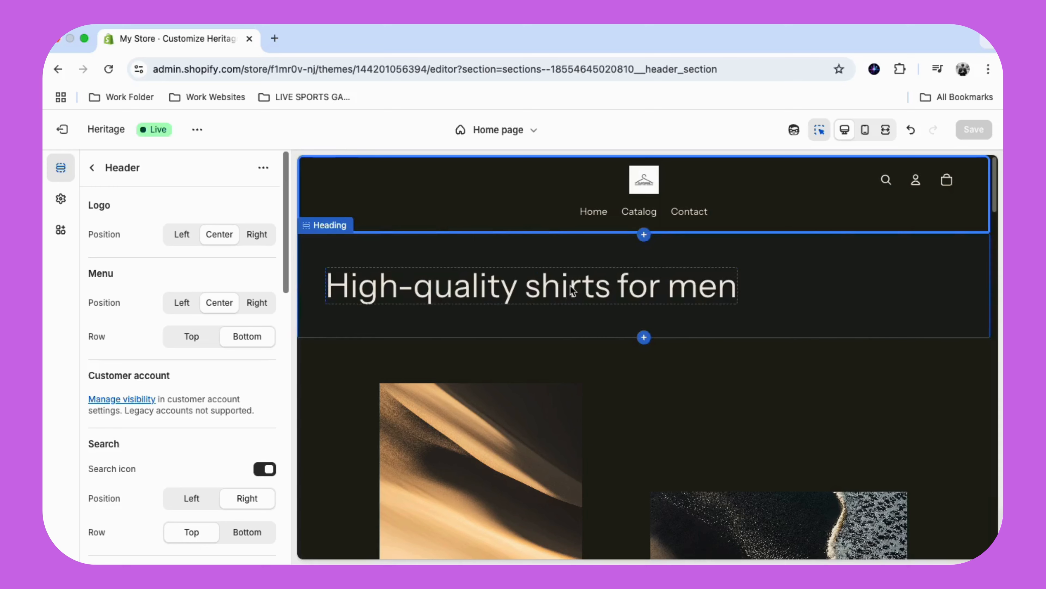
scroll(169, 385, down, 1)
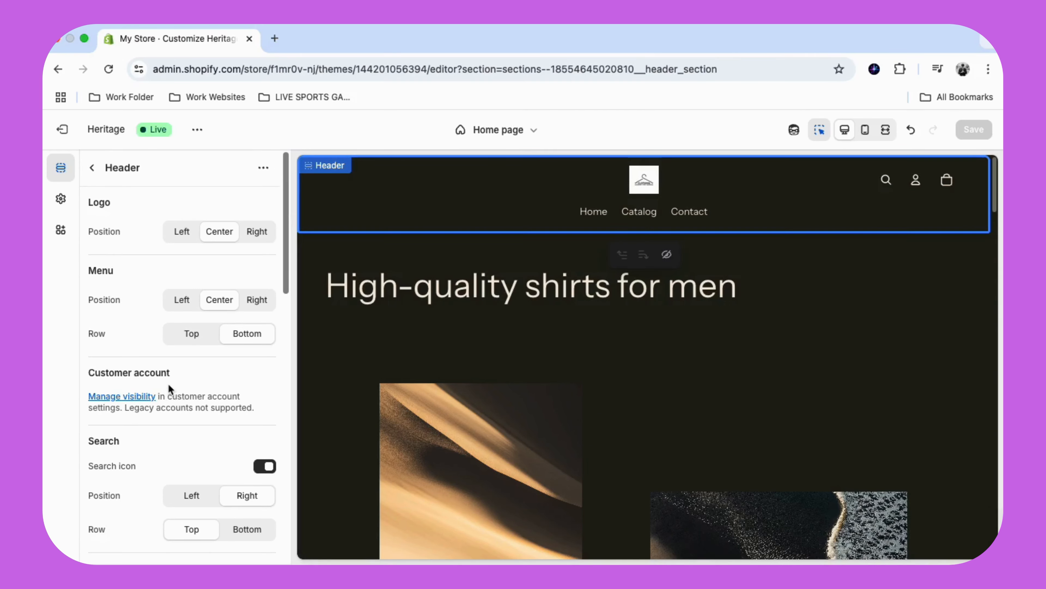
scroll(140, 350, down, 1)
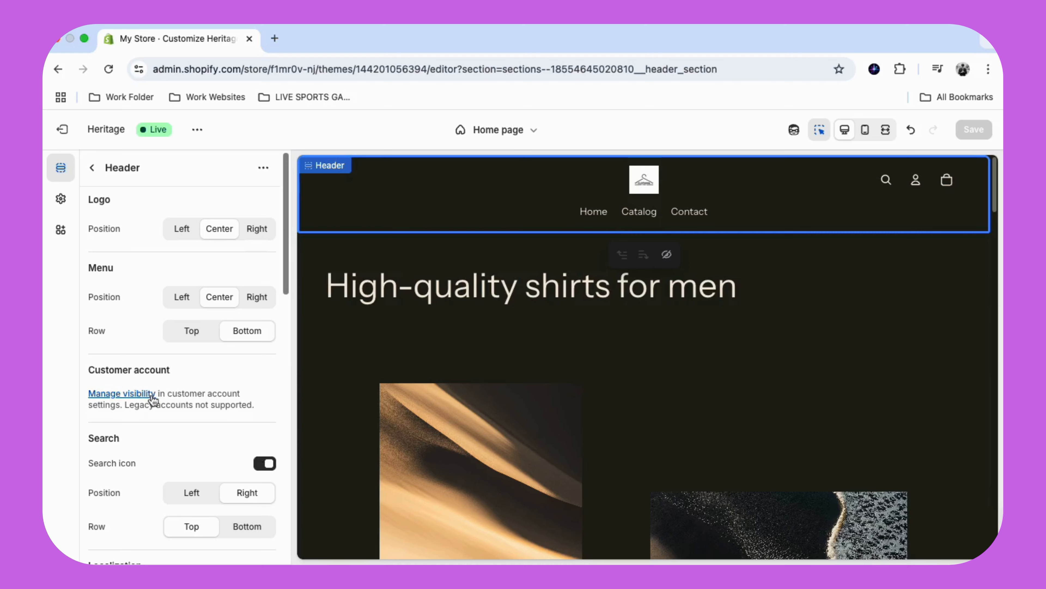
scroll(152, 398, down, 3)
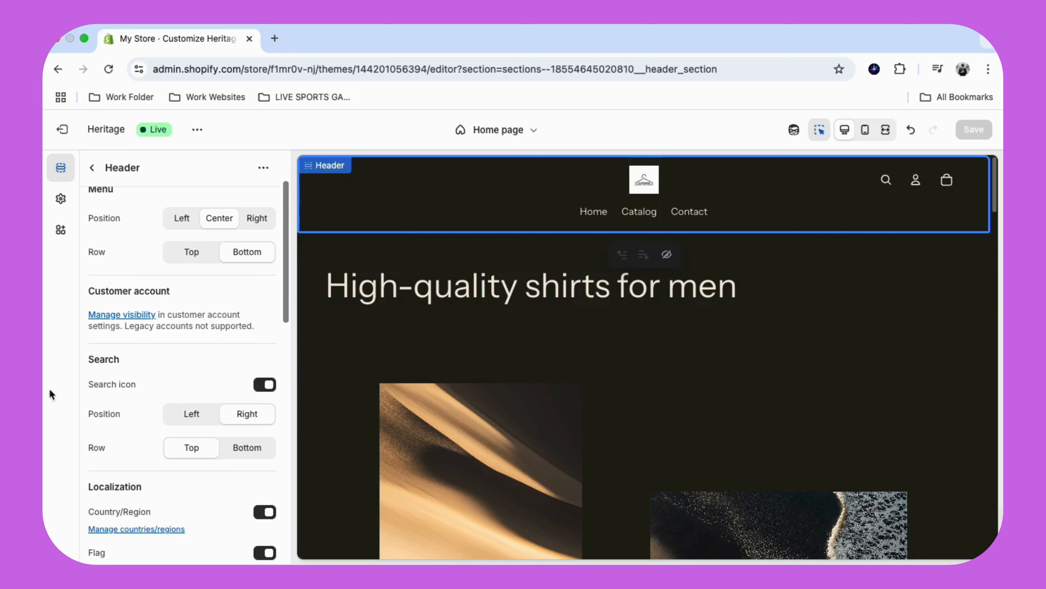
scroll(96, 447, down, 5)
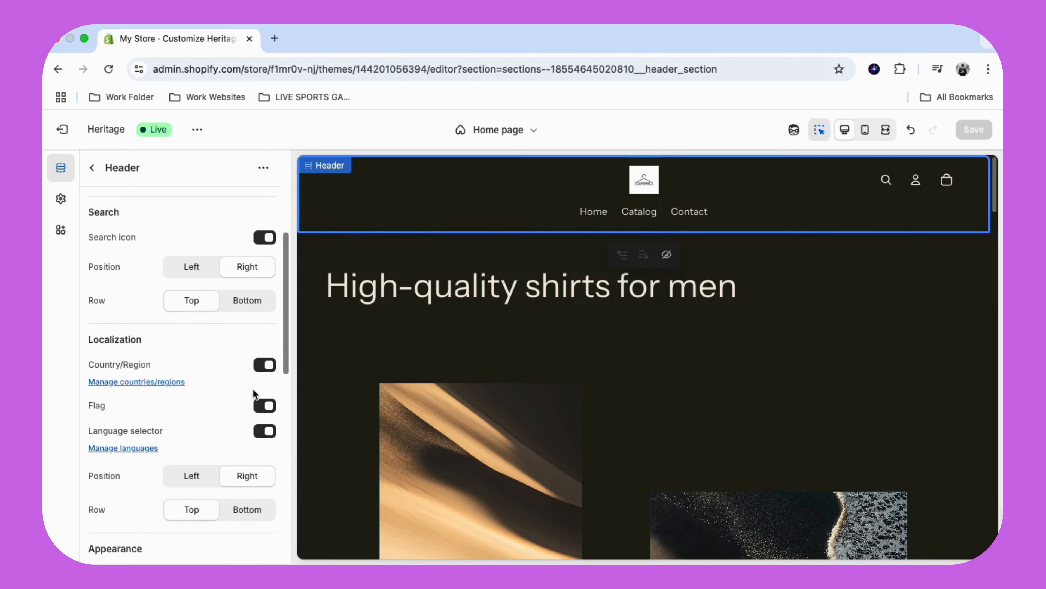
scroll(264, 367, down, 1)
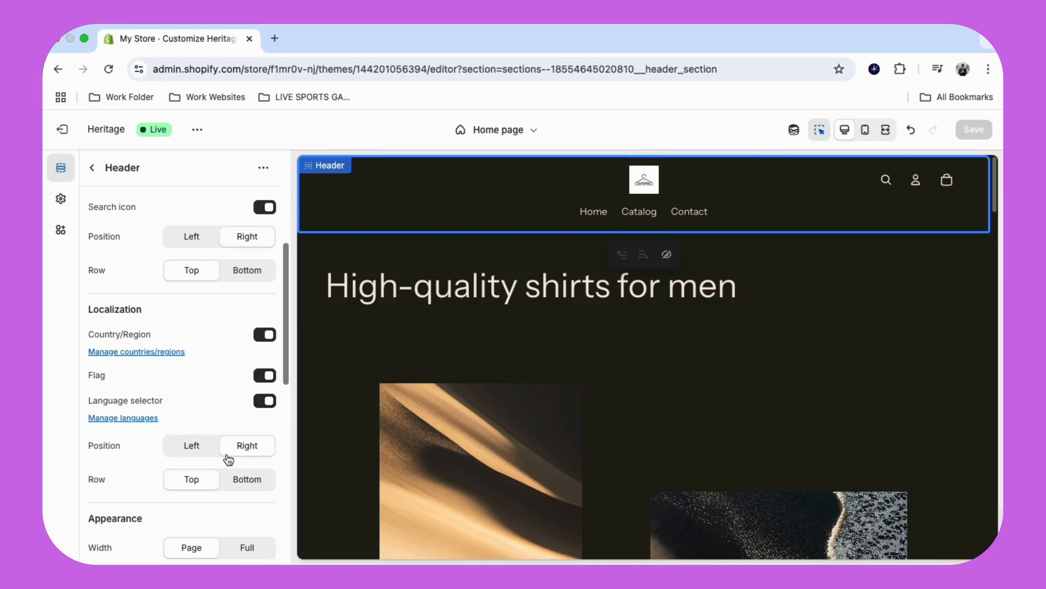
scroll(214, 481, down, 1)
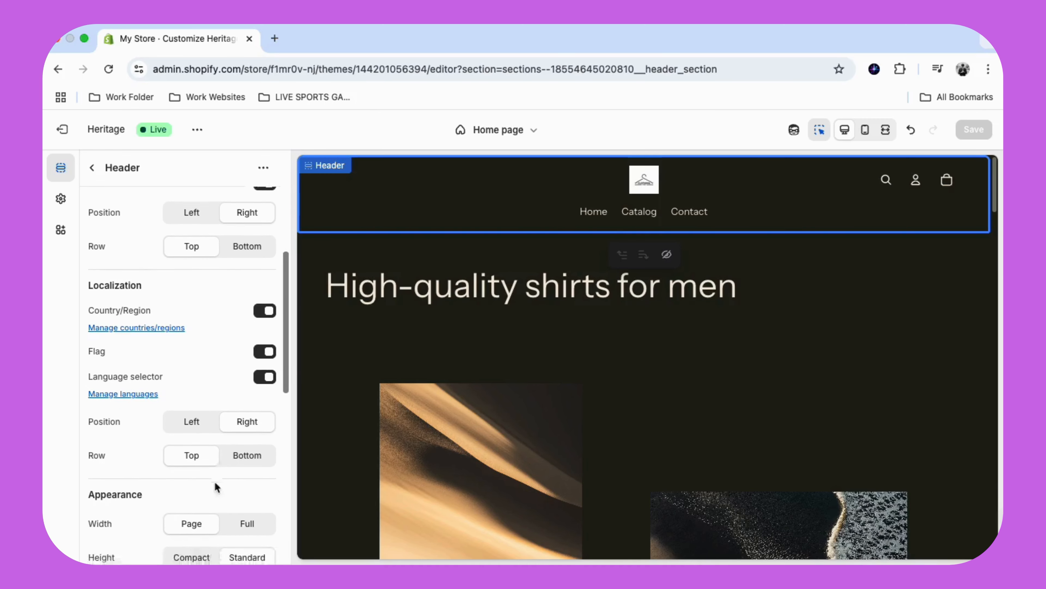
scroll(240, 474, down, 3)
scroll(241, 469, down, 1)
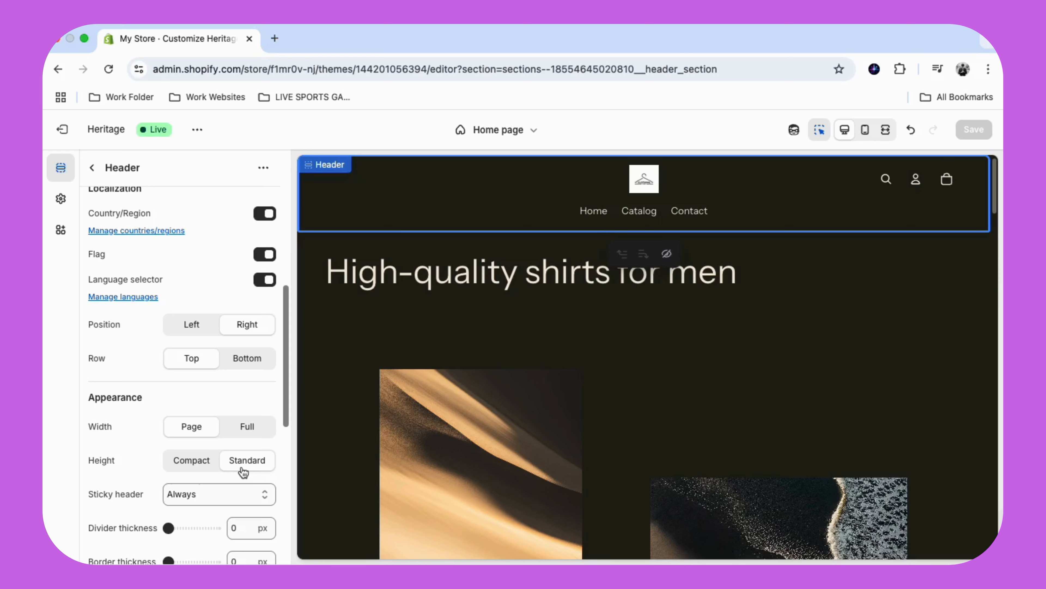
click(237, 431)
scroll(225, 461, down, 1)
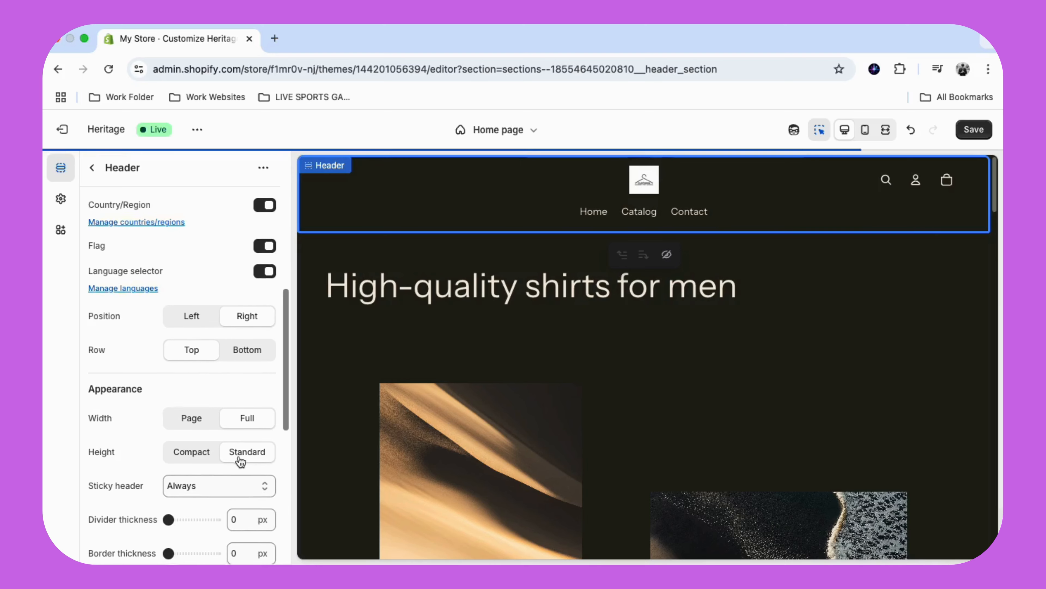
- Review the header's sticky options and choose Always
scroll(240, 460, down, 2)
click(208, 456)
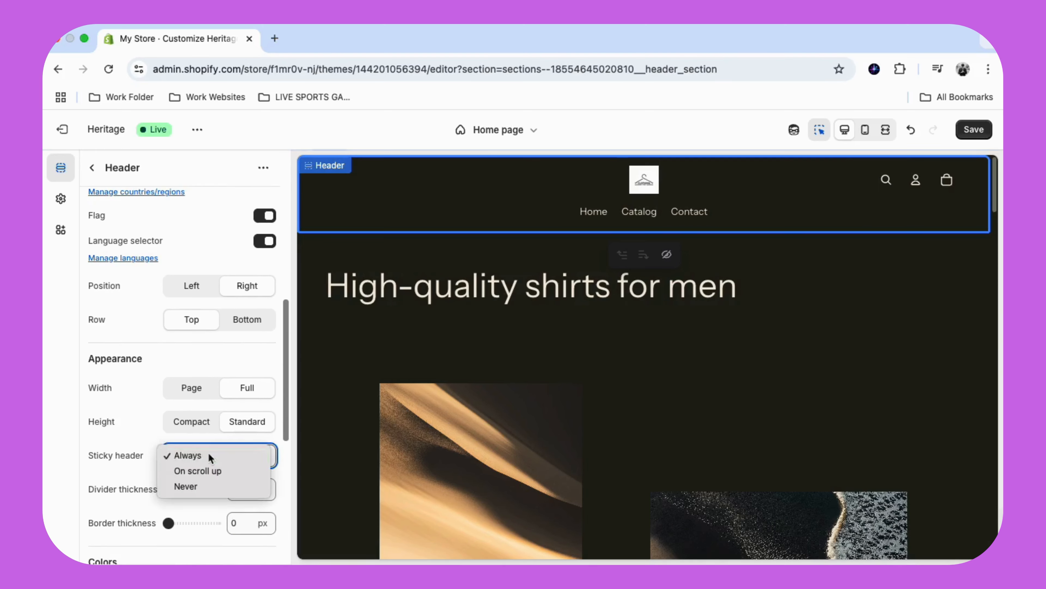
click(208, 453)
scroll(244, 449, down, 1)
click(242, 440)
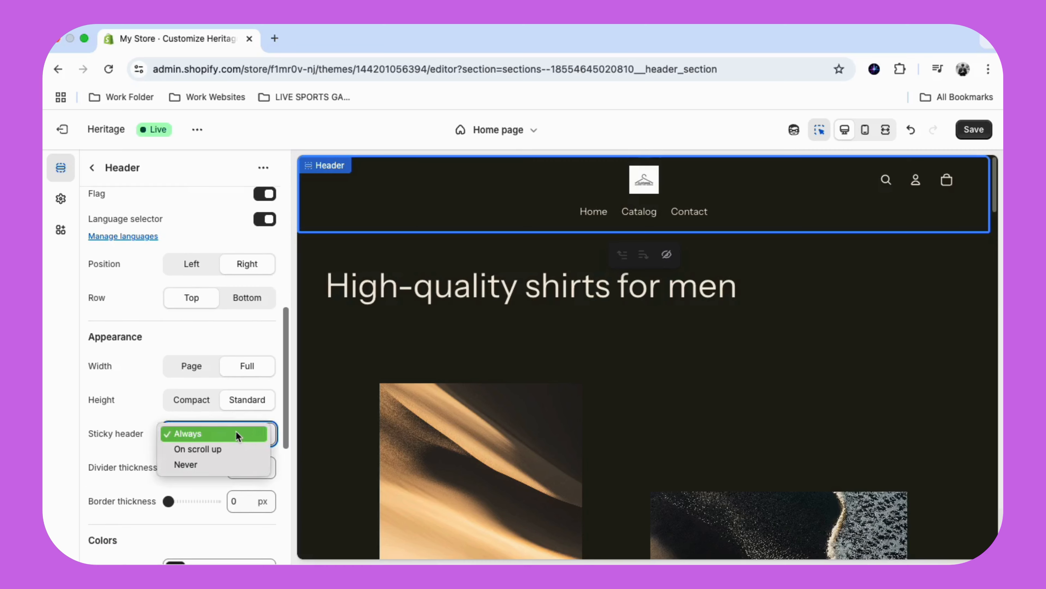
click(237, 434)
- Expand the Header's theme settings and choose the download_3 image from the library as the default logo
scroll(237, 429, down, 3)
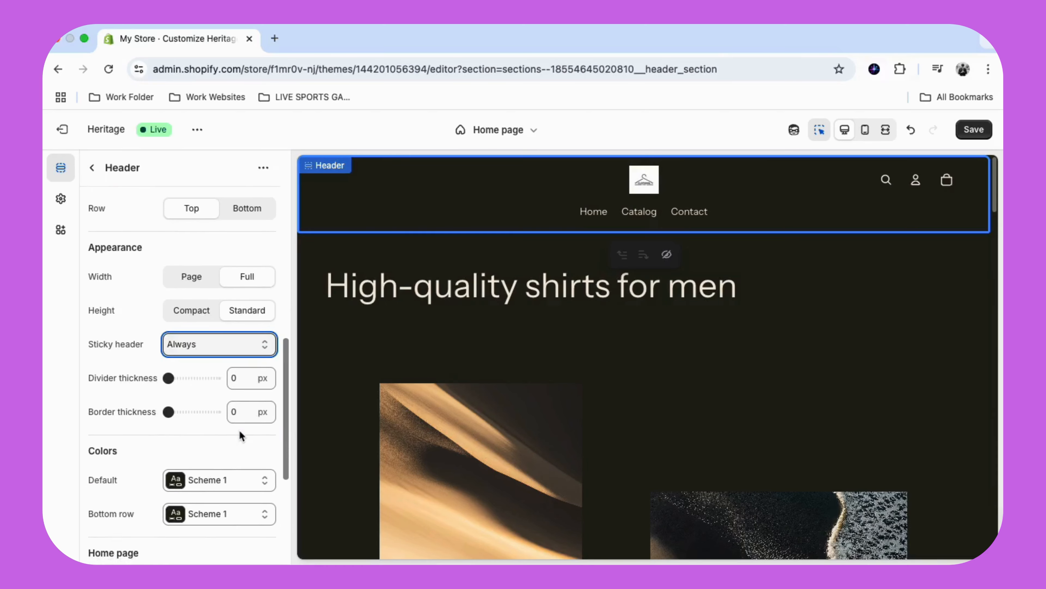
scroll(240, 434, down, 1)
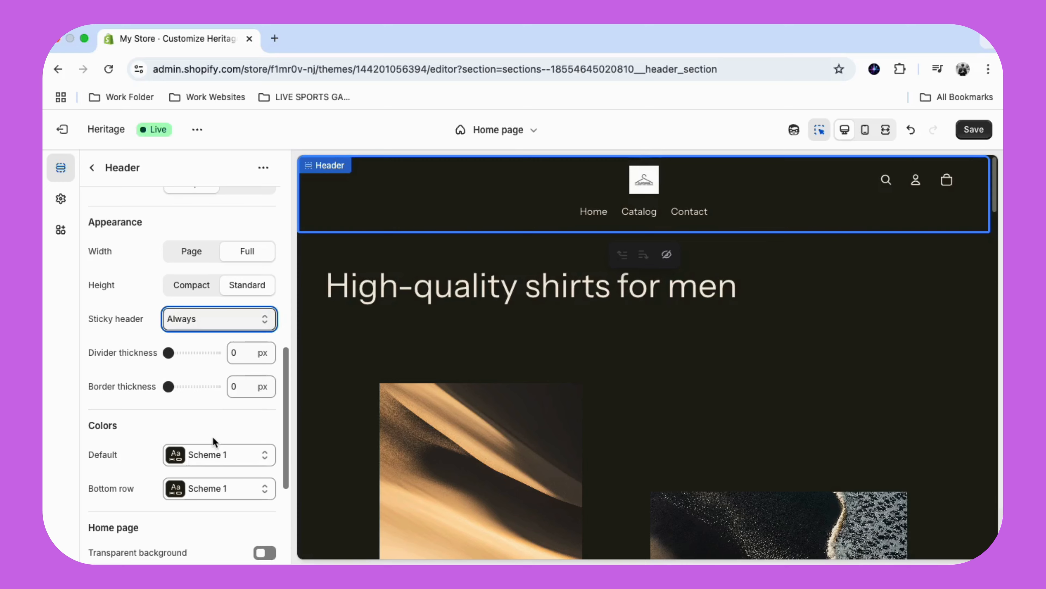
scroll(217, 443, down, 2)
scroll(233, 431, down, 6)
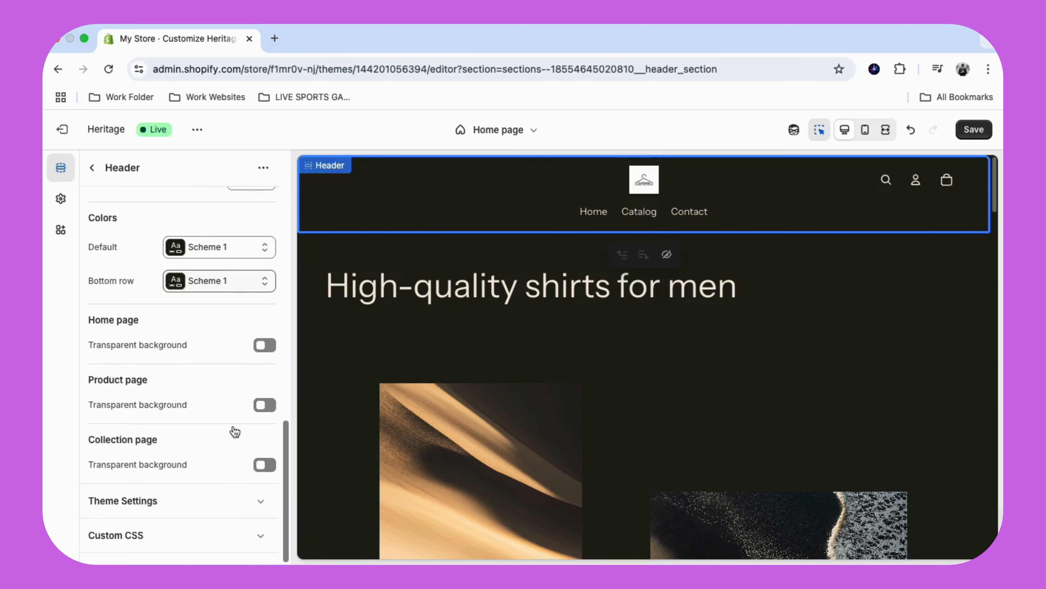
click(180, 500)
scroll(188, 490, down, 5)
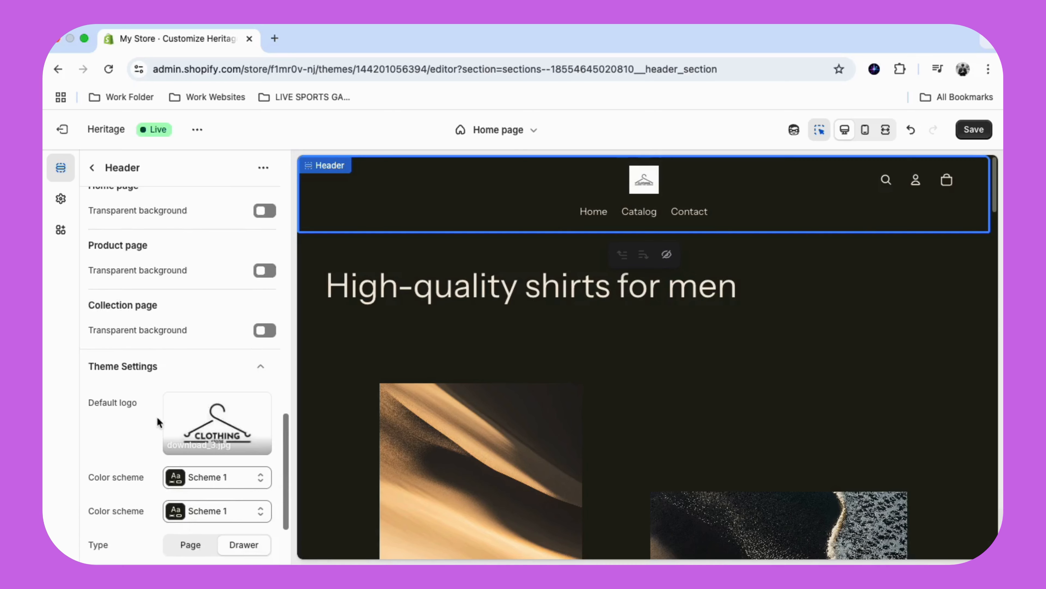
click(211, 443)
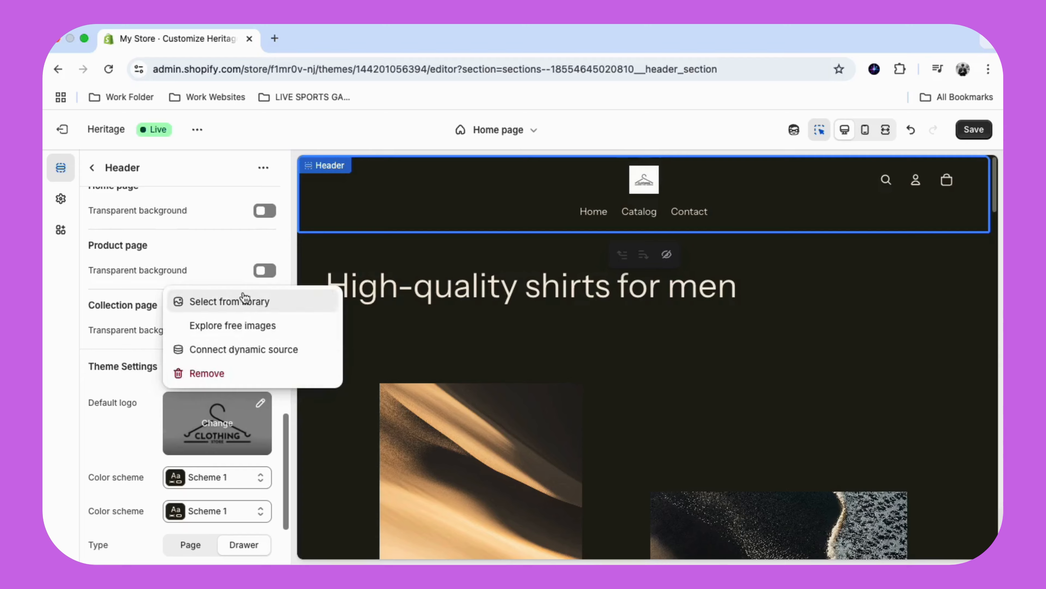
click(262, 301)
scroll(247, 370, down, 3)
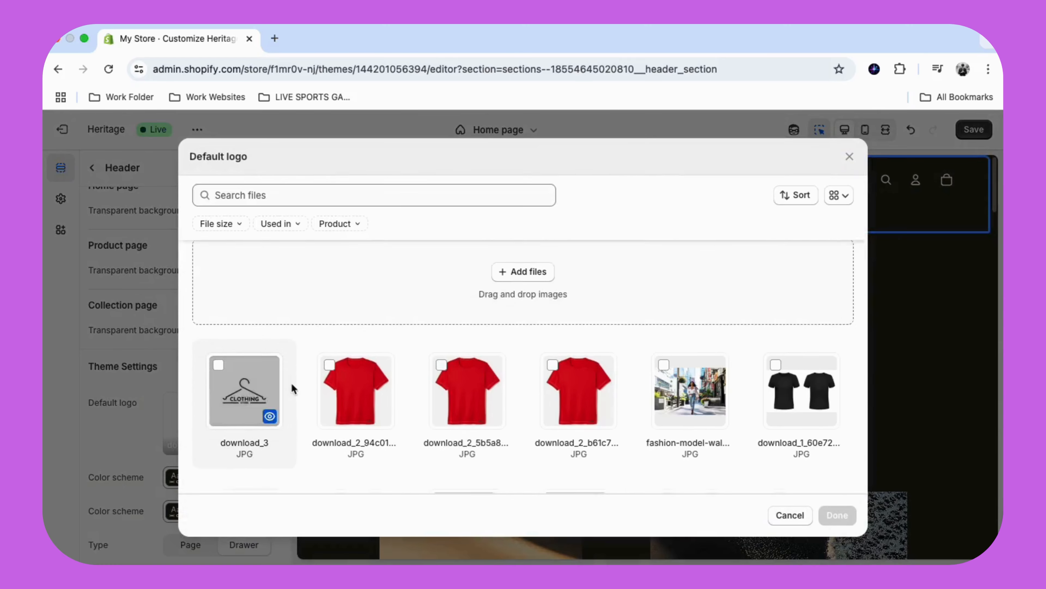
click(227, 318)
click(836, 514)
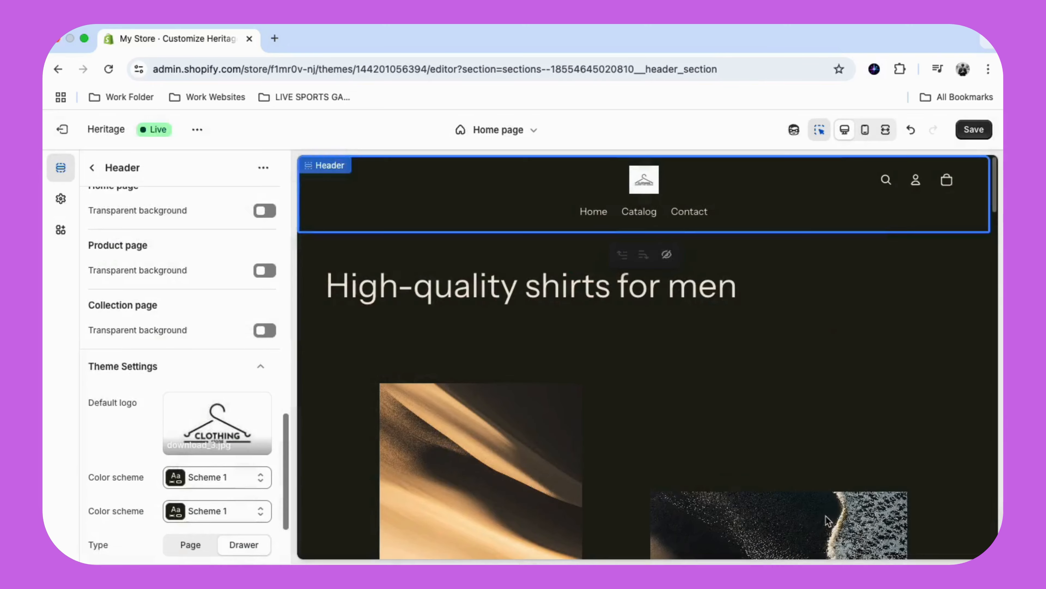
- Review the rest of the Header's theme settings, save the theme and return to the home page's section list
scroll(231, 433, down, 3)
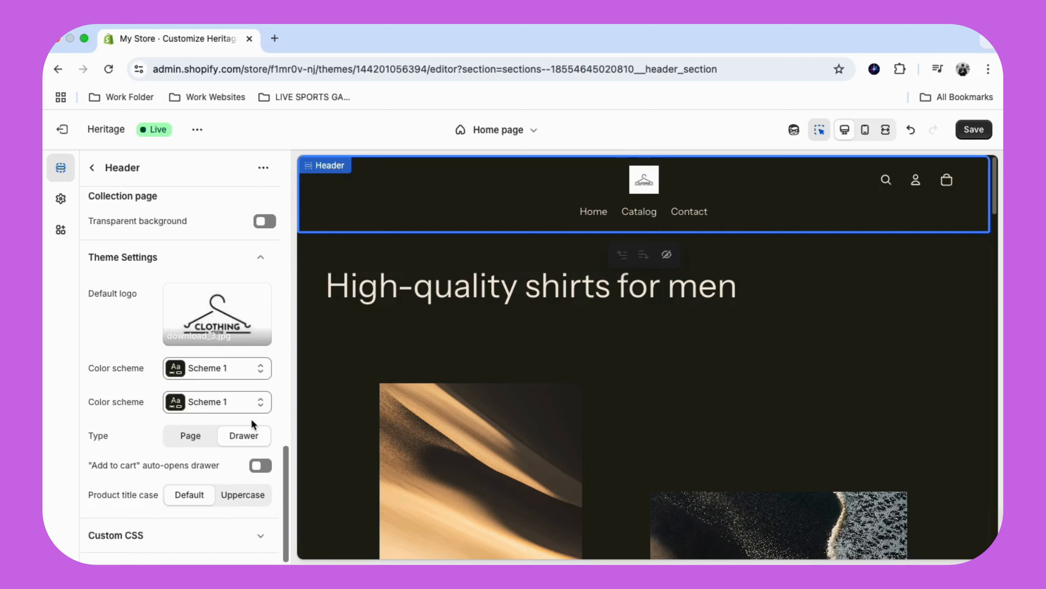
key(super+s)
scroll(181, 474, up, 10)
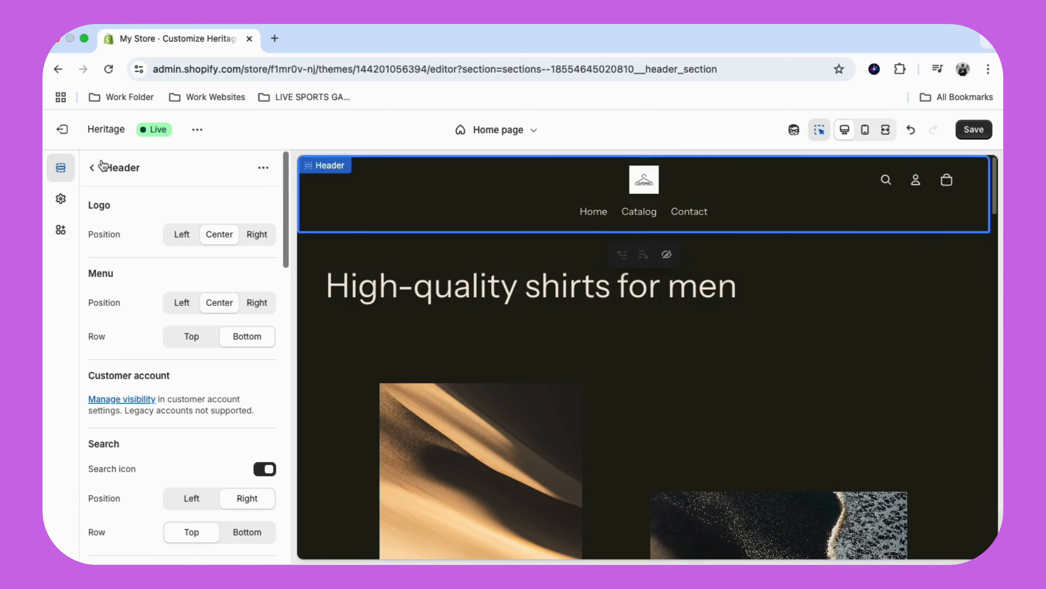
click(94, 168)
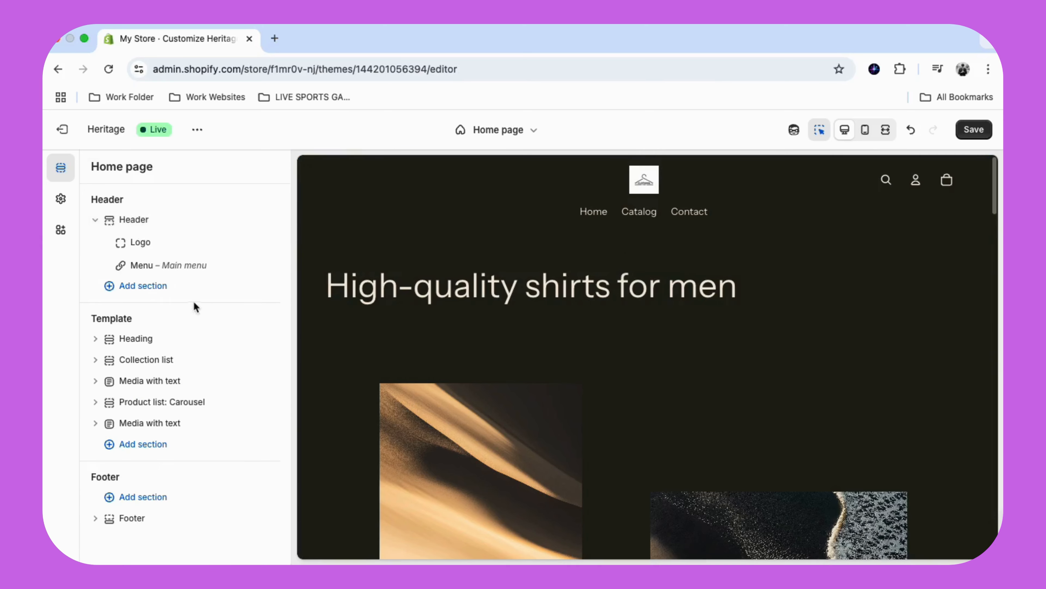
- Open the header's Main menu block, turn on the navigation bar for the mobile layout and return to the section list
click(196, 267)
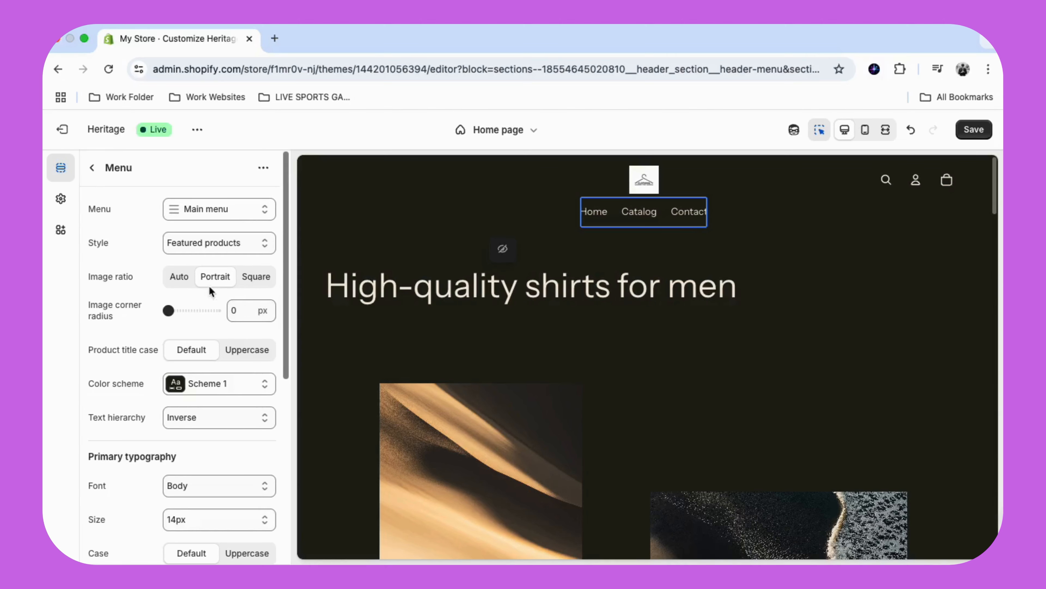
scroll(225, 314, down, 7)
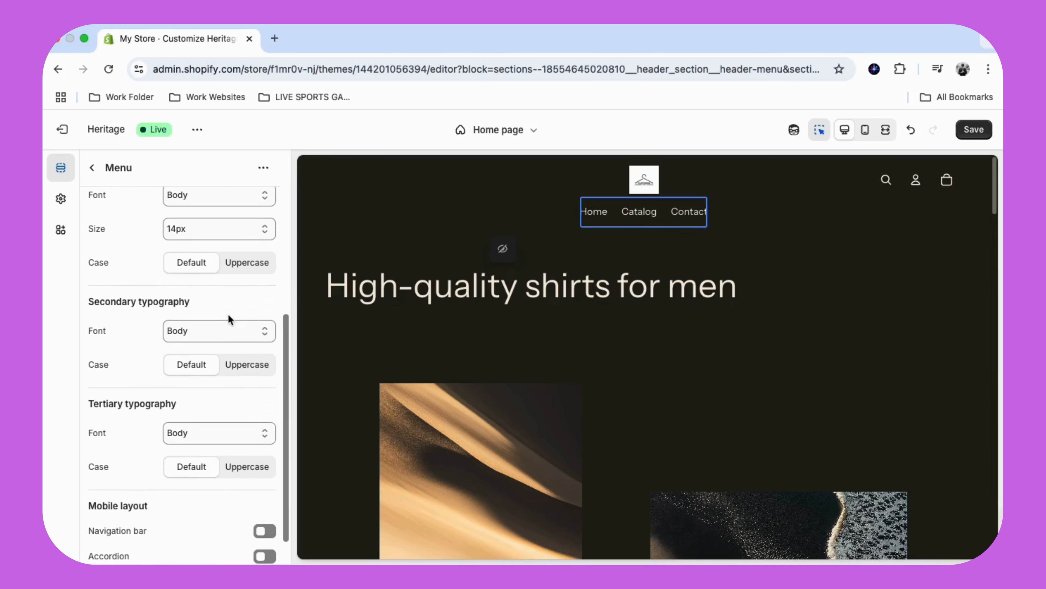
scroll(229, 318, down, 1)
click(264, 497)
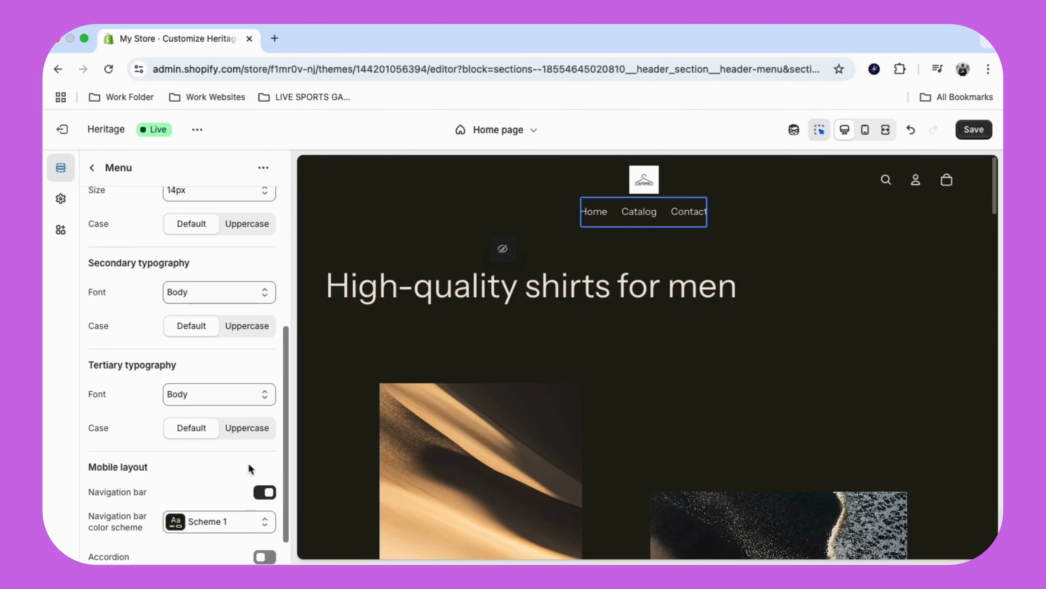
scroll(247, 465, down, 1)
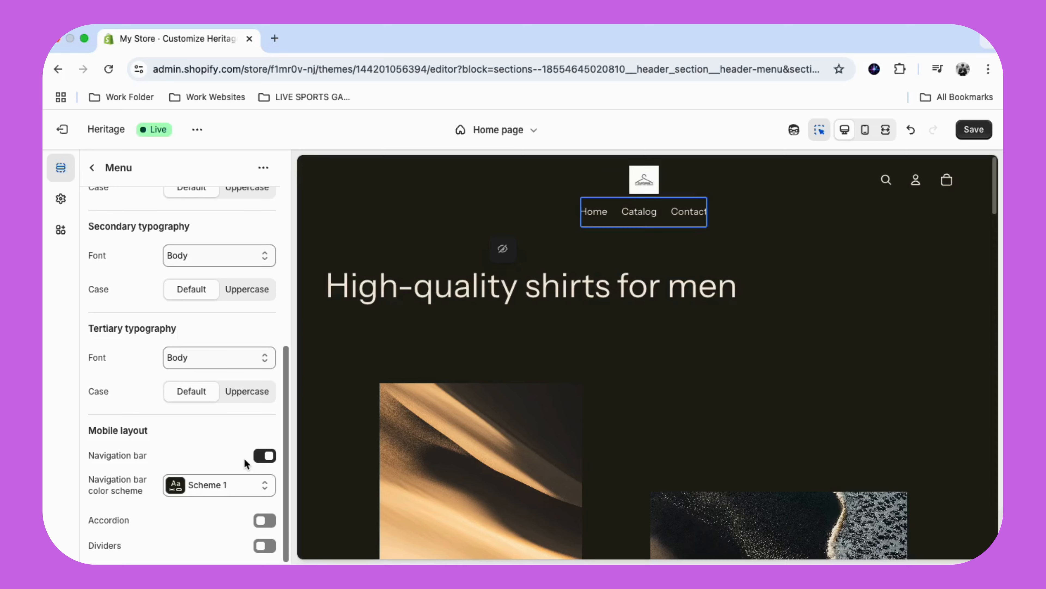
scroll(230, 430, up, 10)
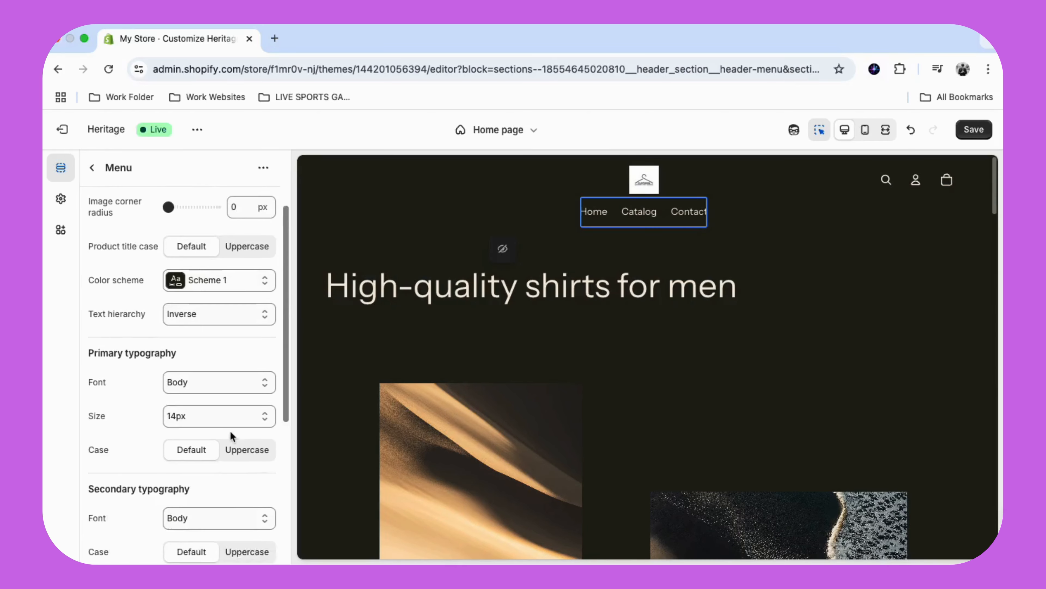
click(116, 170)
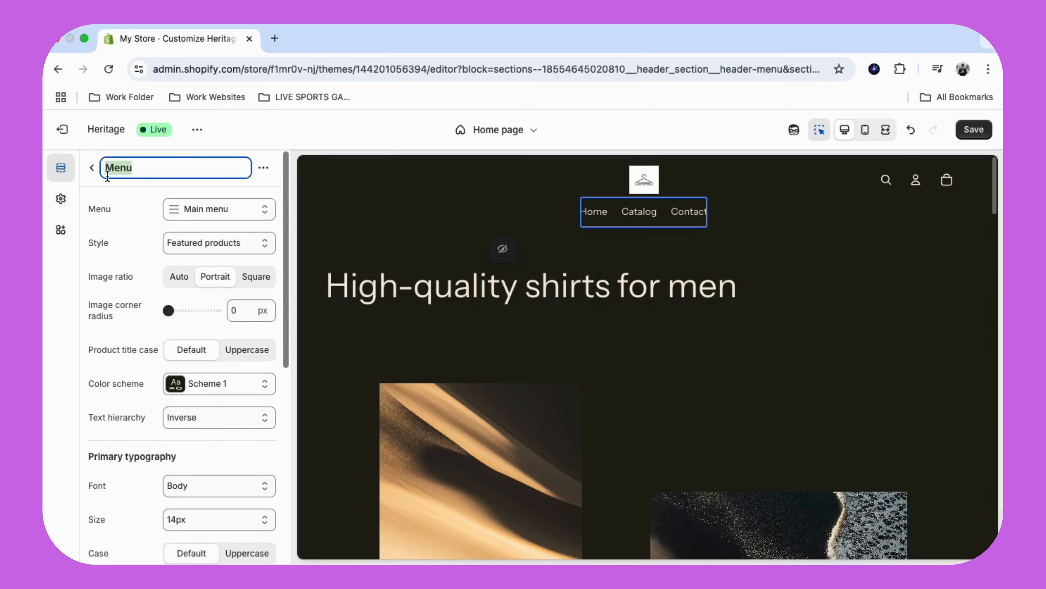
click(92, 168)
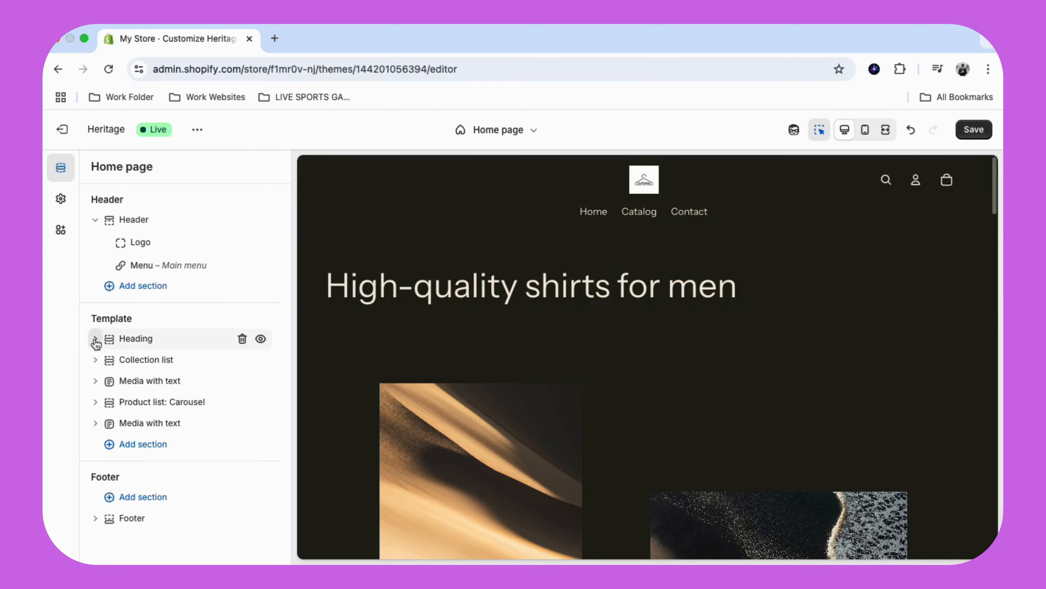
- Open the Footer section and examine its layout, size, appearance and padding settings
mouse_move(104, 350)
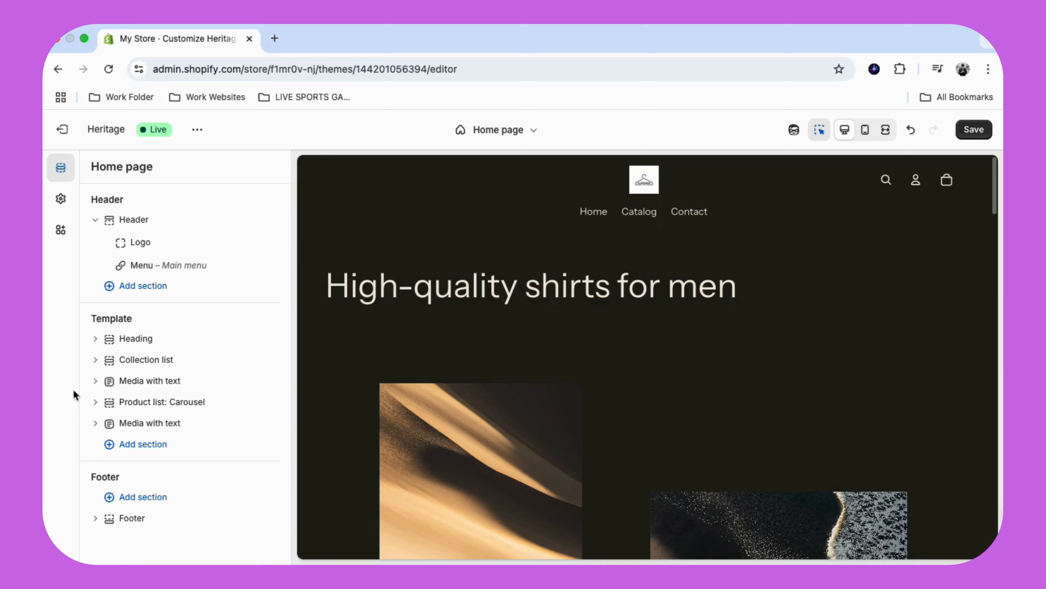
click(140, 523)
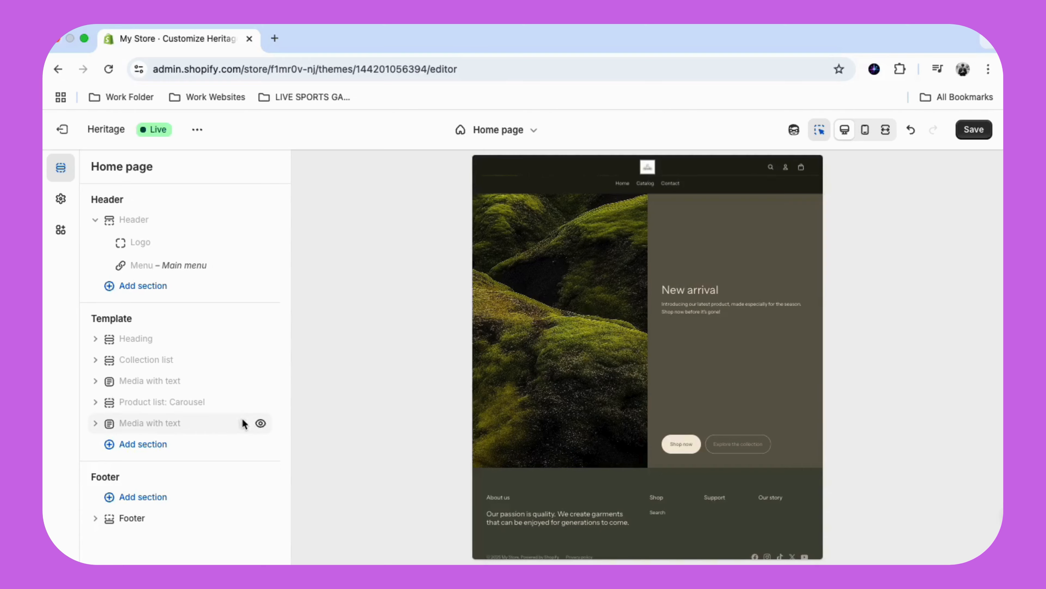
click(133, 522)
scroll(141, 373, up, 1)
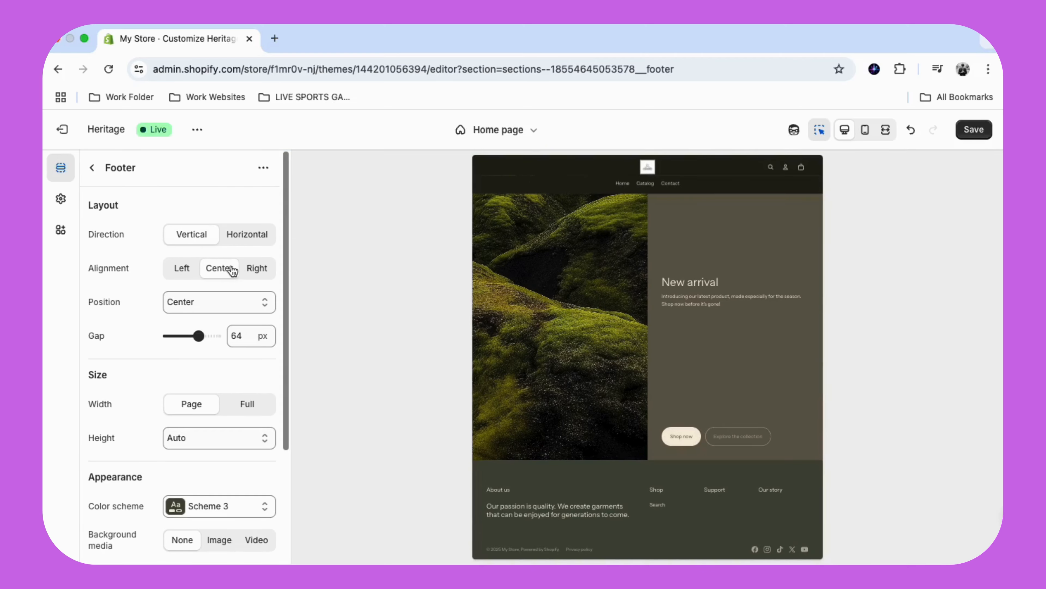
scroll(218, 277, down, 1)
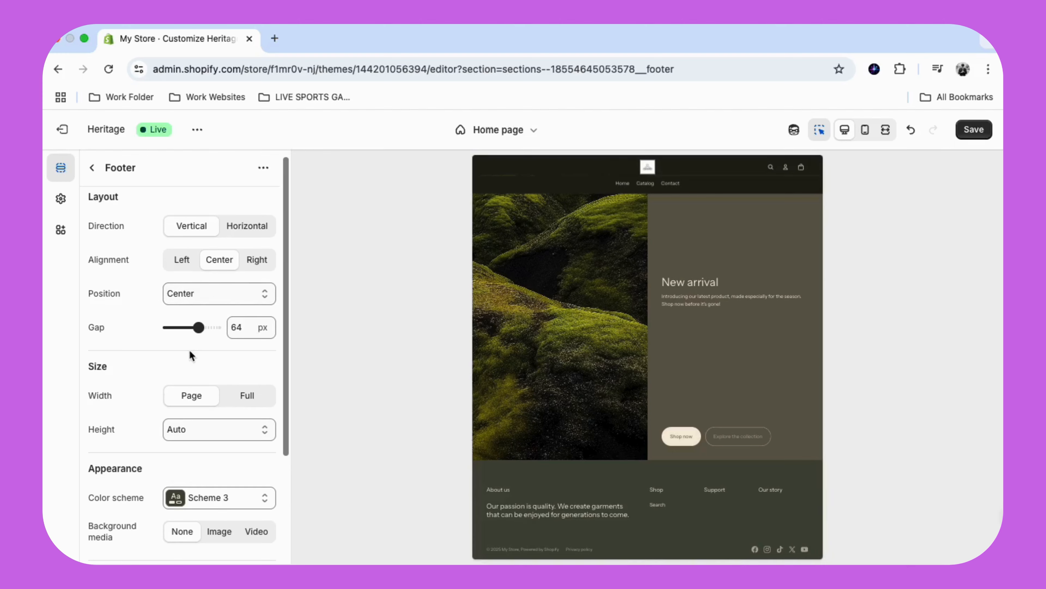
scroll(220, 357, down, 1)
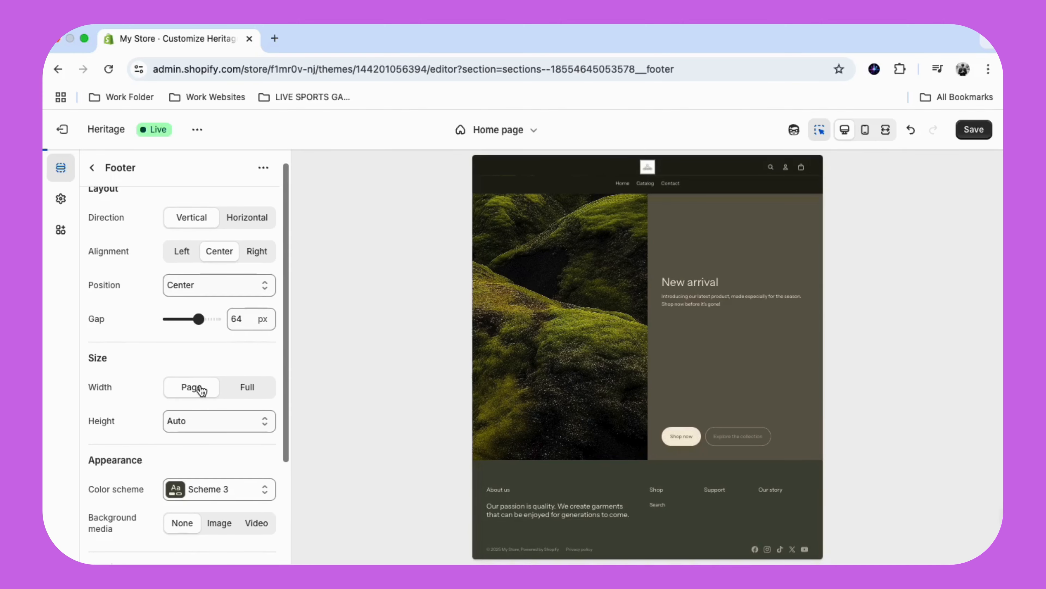
scroll(193, 375, down, 3)
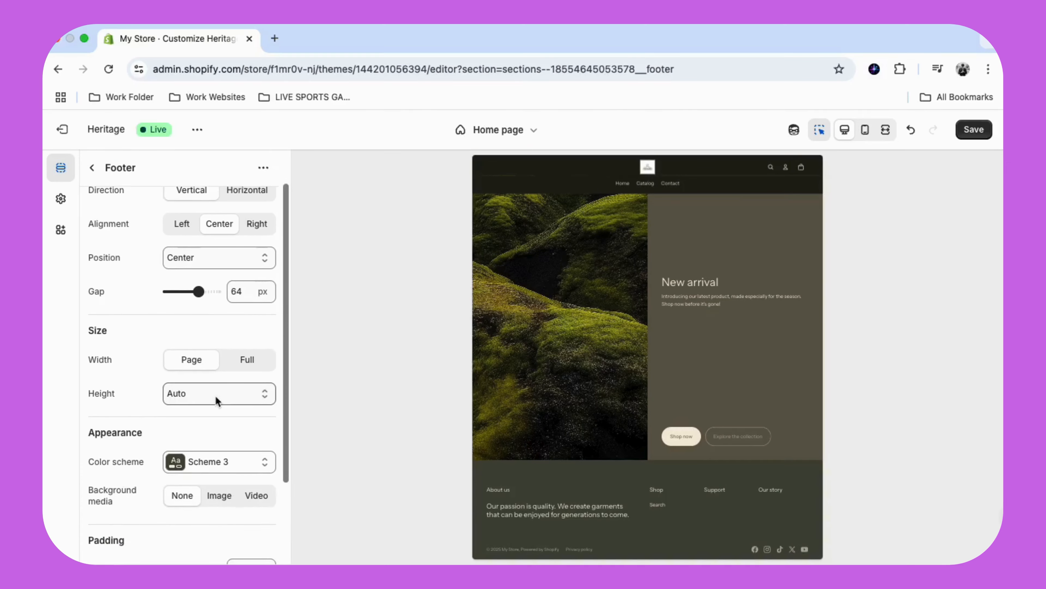
scroll(219, 389, down, 4)
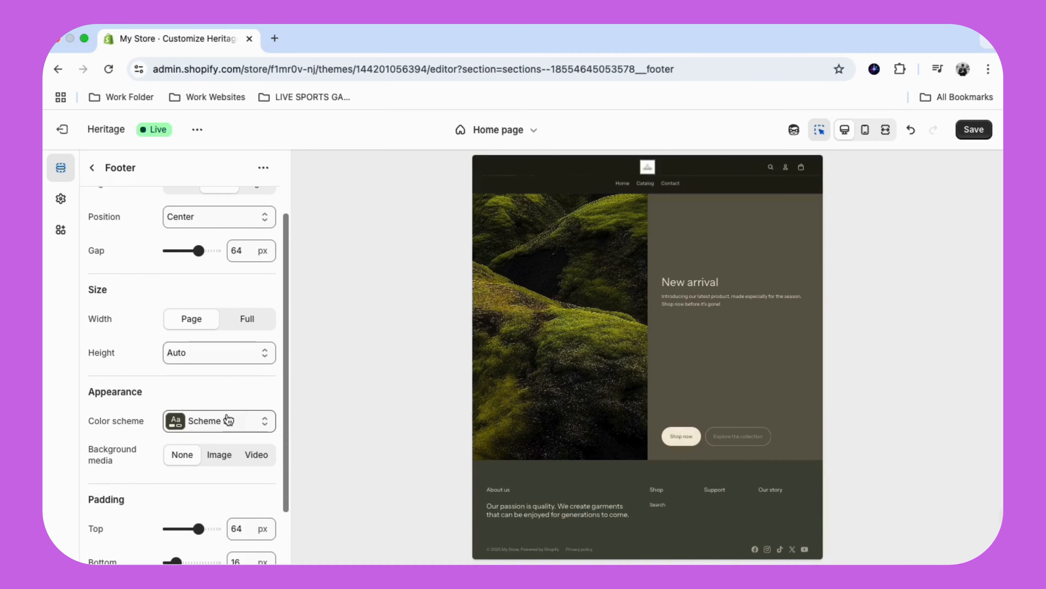
scroll(228, 413, down, 1)
scroll(228, 412, down, 3)
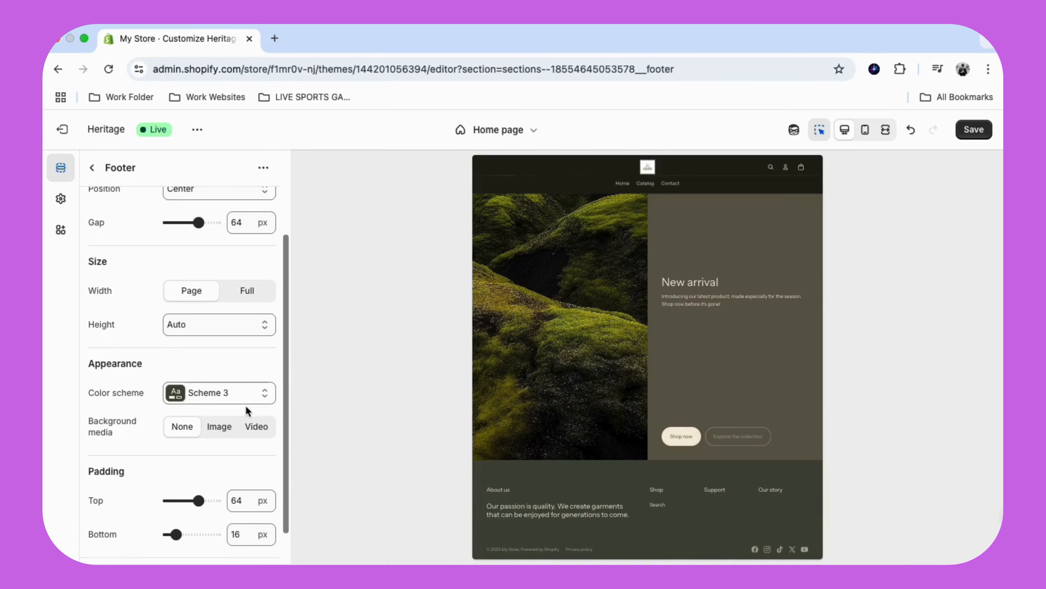
scroll(246, 404, down, 4)
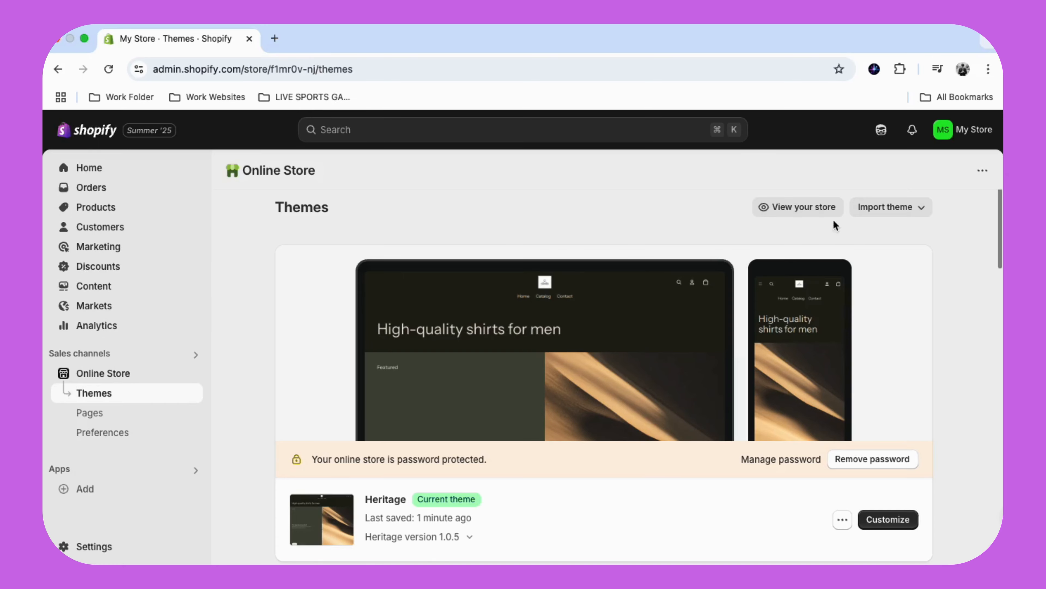
- View the online store from the Themes page and examine the storefront home page from header to footer
click(823, 210)
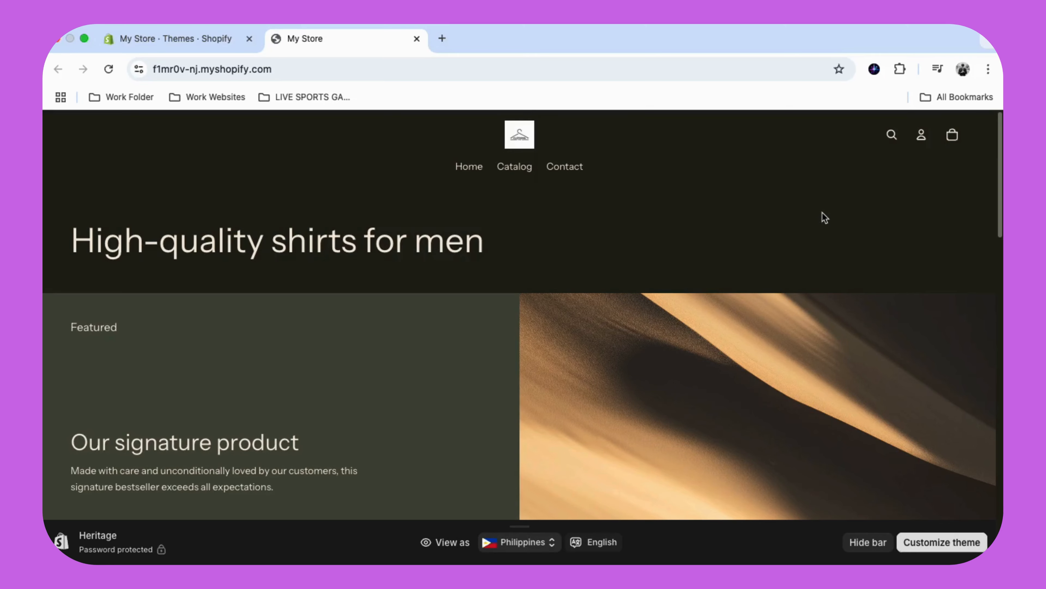
scroll(750, 259, down, 1)
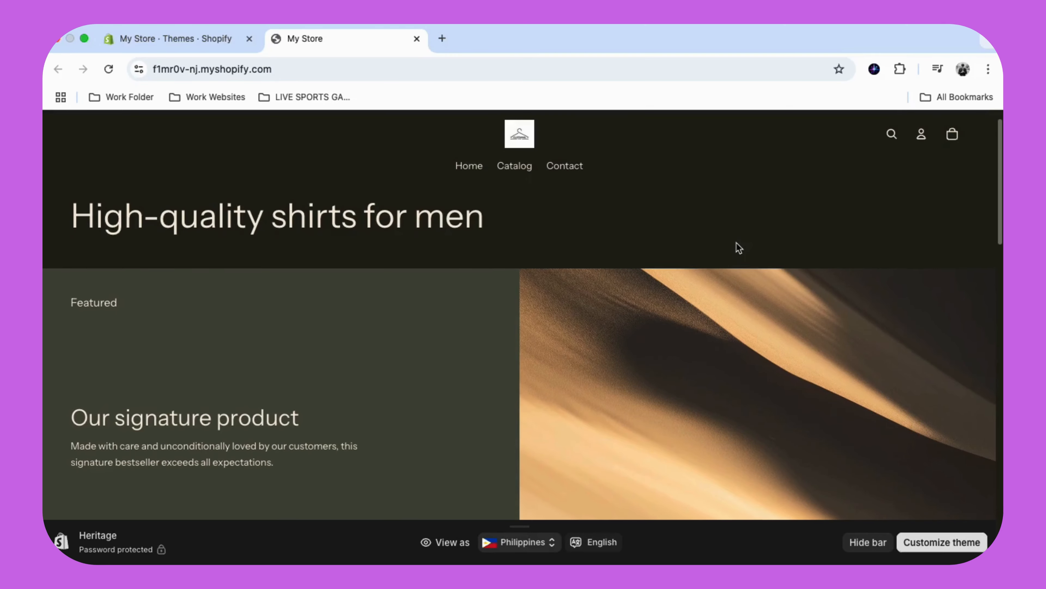
scroll(737, 247, down, 2)
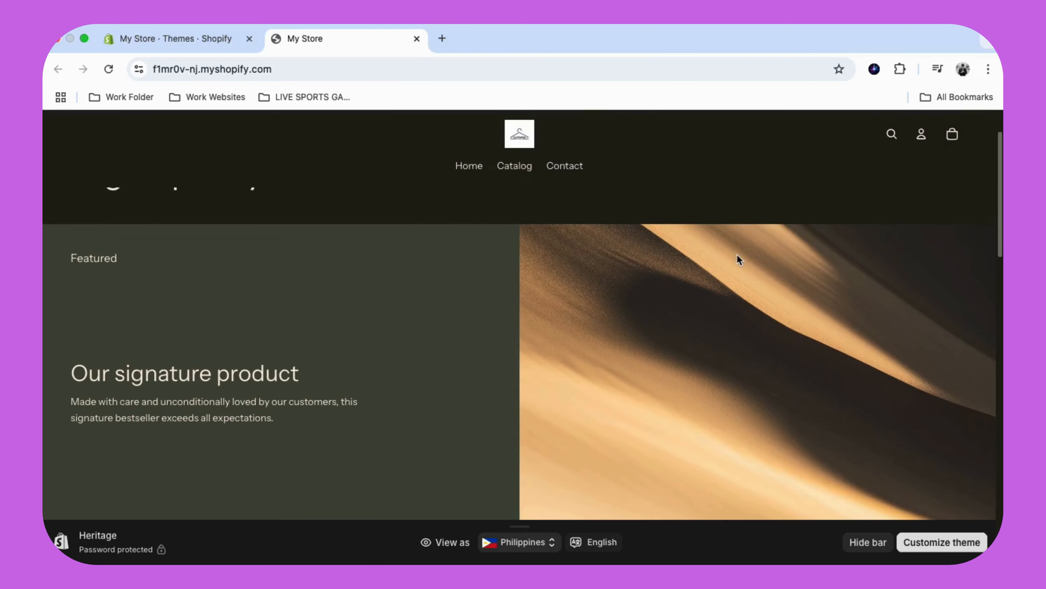
scroll(737, 255, down, 3)
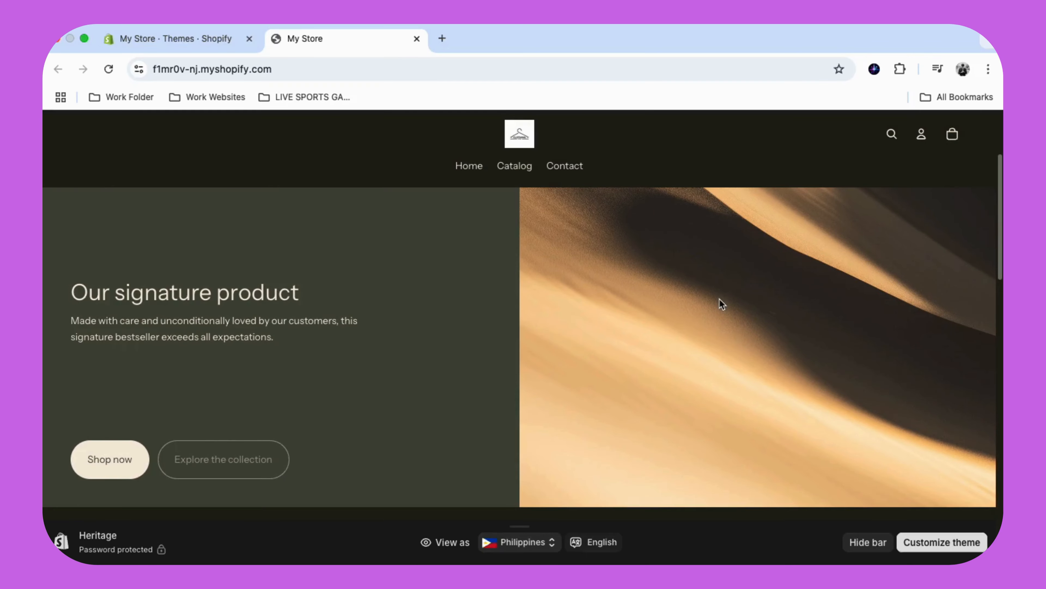
scroll(719, 299, down, 8)
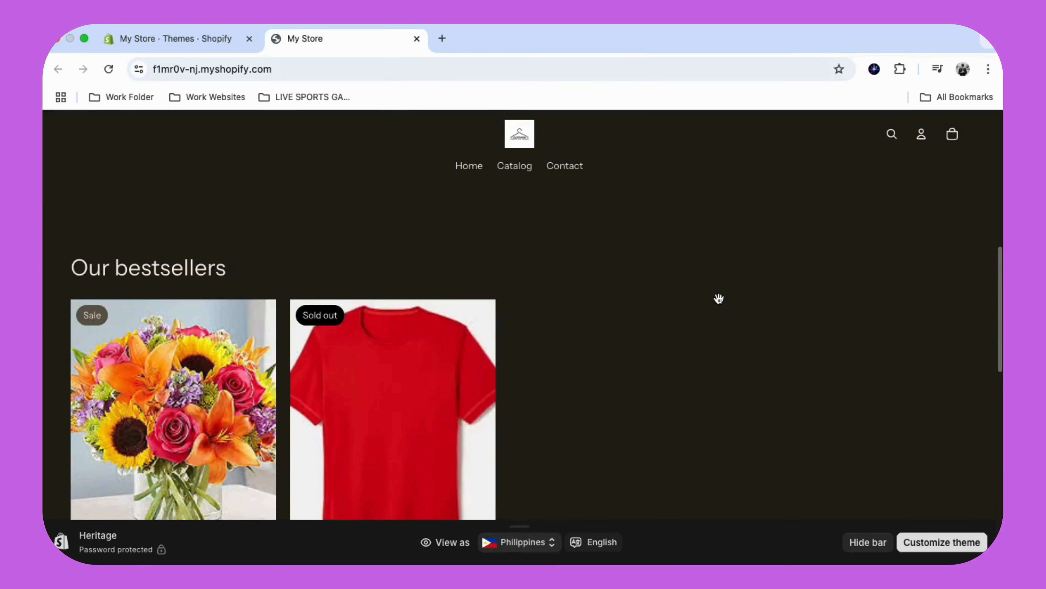
scroll(719, 298, down, 10)
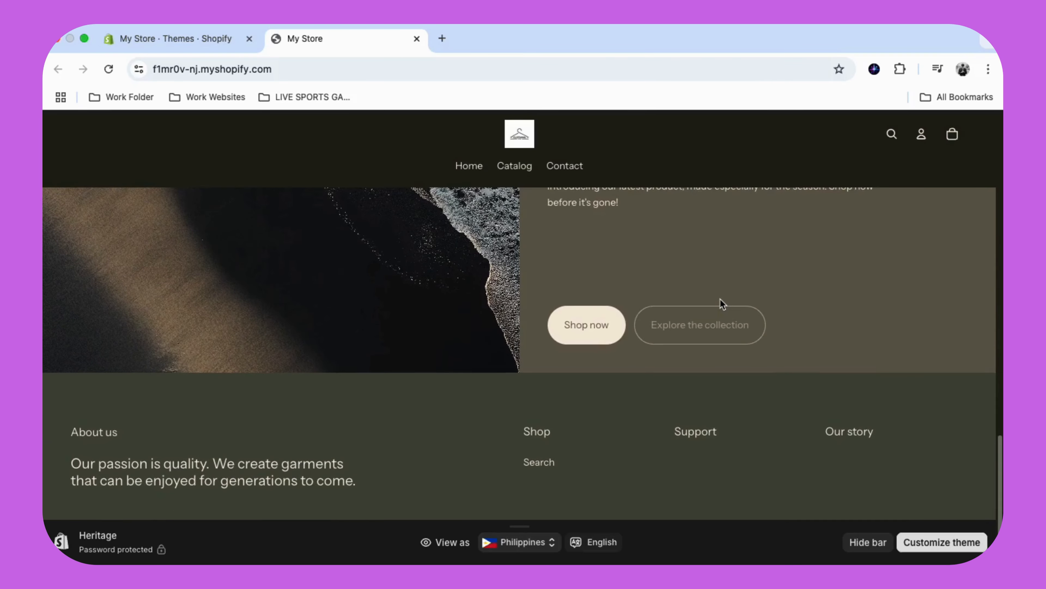
scroll(722, 303, up, 15)
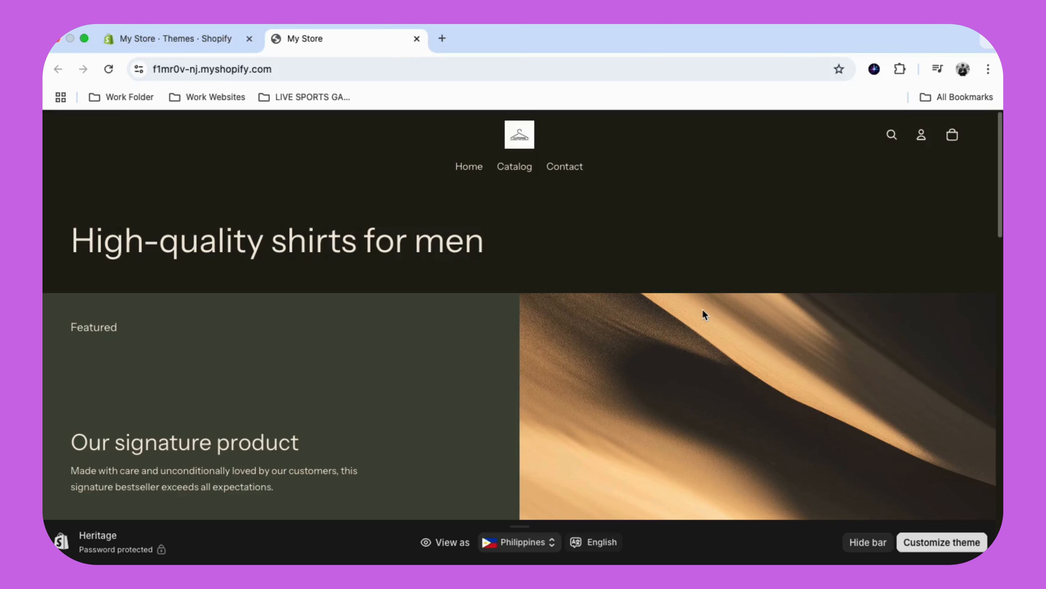
scroll(703, 306, down, 1)
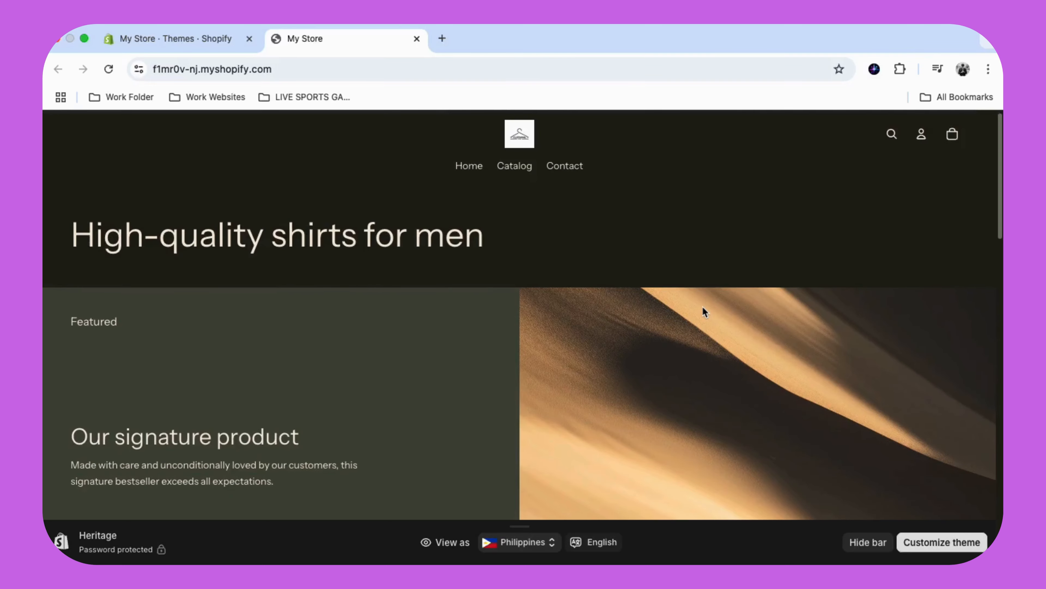